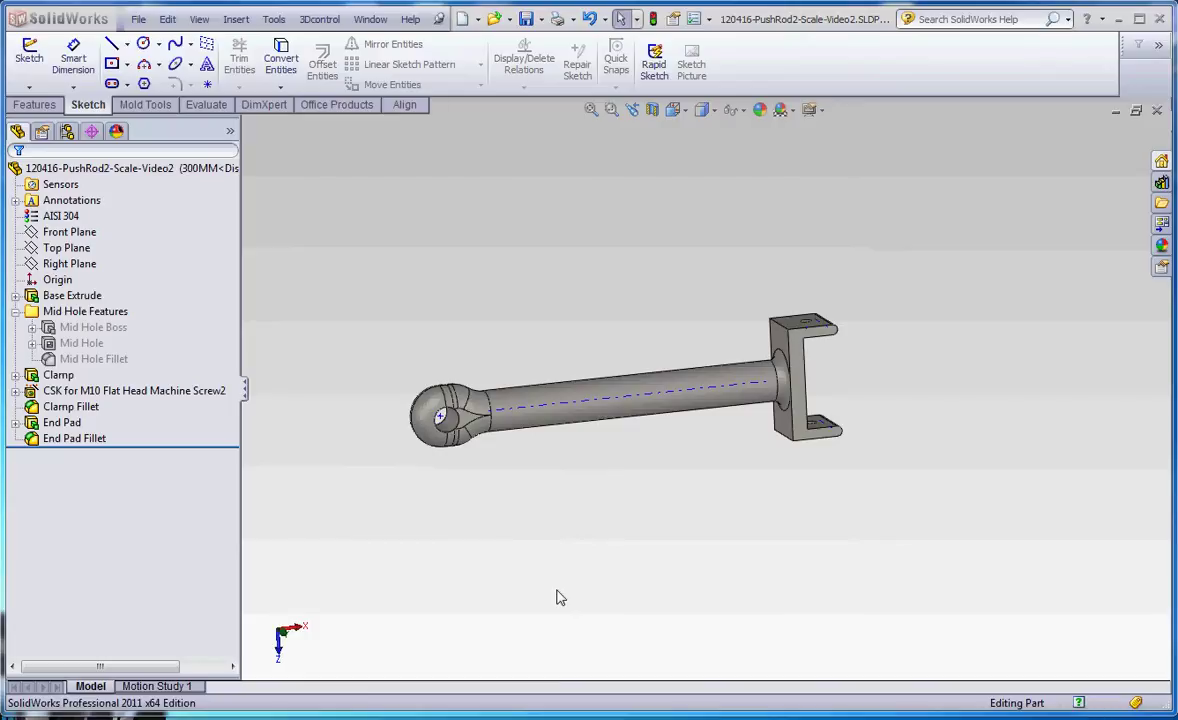
# Switch to the 200MM configuration and back to 300MM, then return to the feature tree.
pyautogui.click(67, 133)
pyautogui.doubleClick(80, 185)
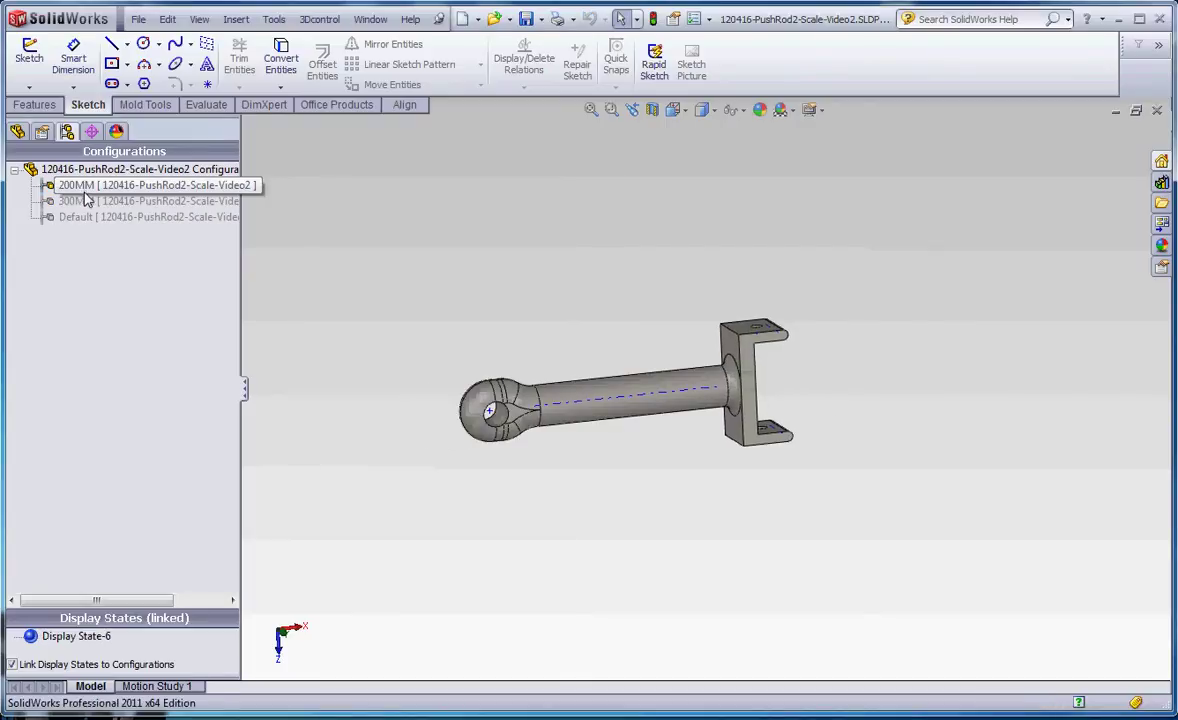
pyautogui.doubleClick(83, 216)
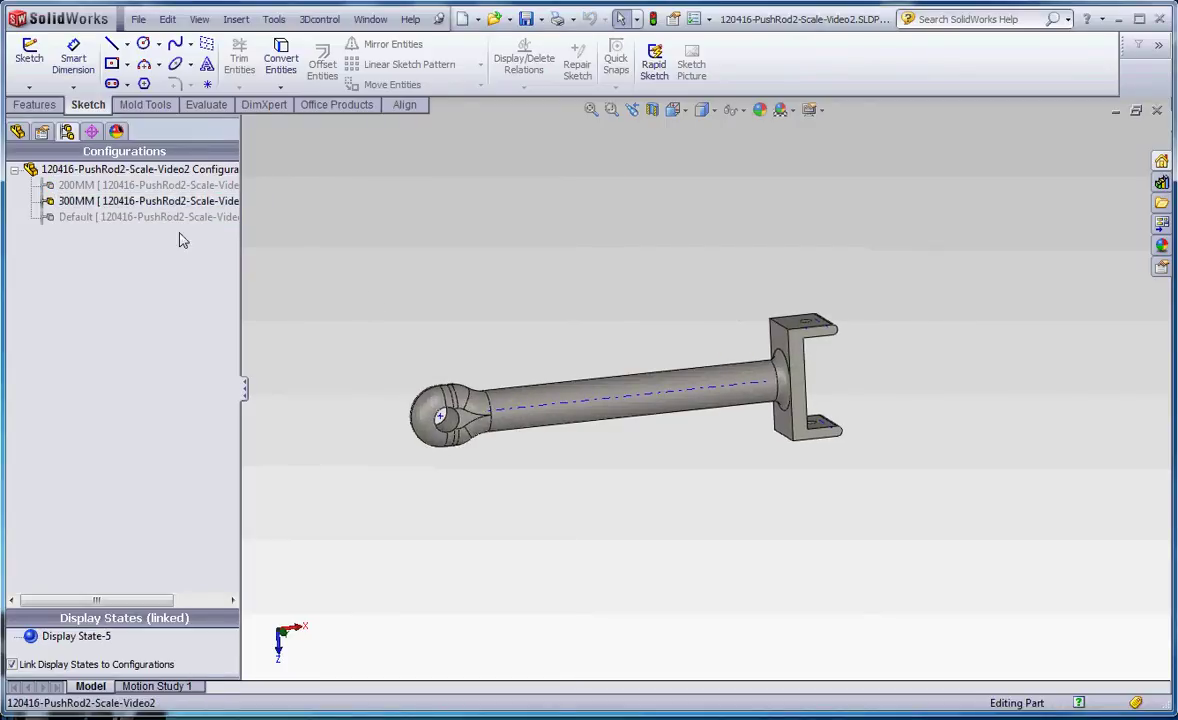
pyautogui.click(17, 131)
# Unsuppress Mid Hole Boss, Mid Hole and Mid Hole Fillet in the 300MM configuration.
pyautogui.click(81, 331)
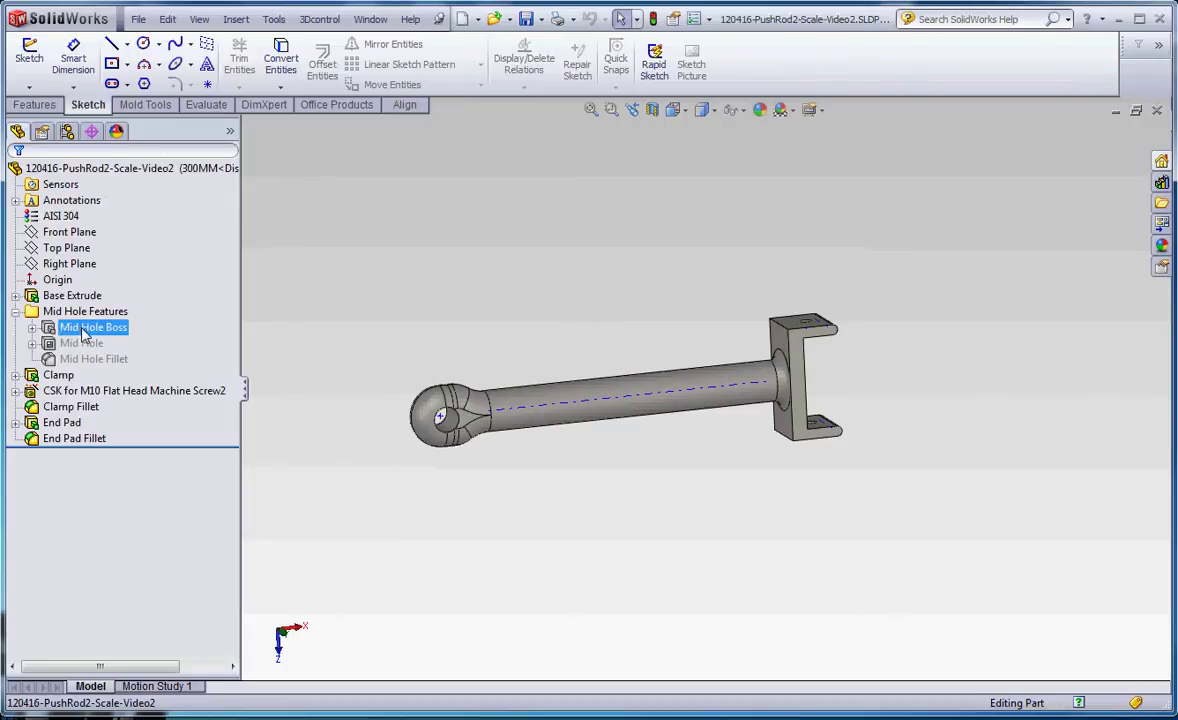
pyautogui.keyDown('ctrl'); pyautogui.click(82, 343); pyautogui.keyUp('ctrl')
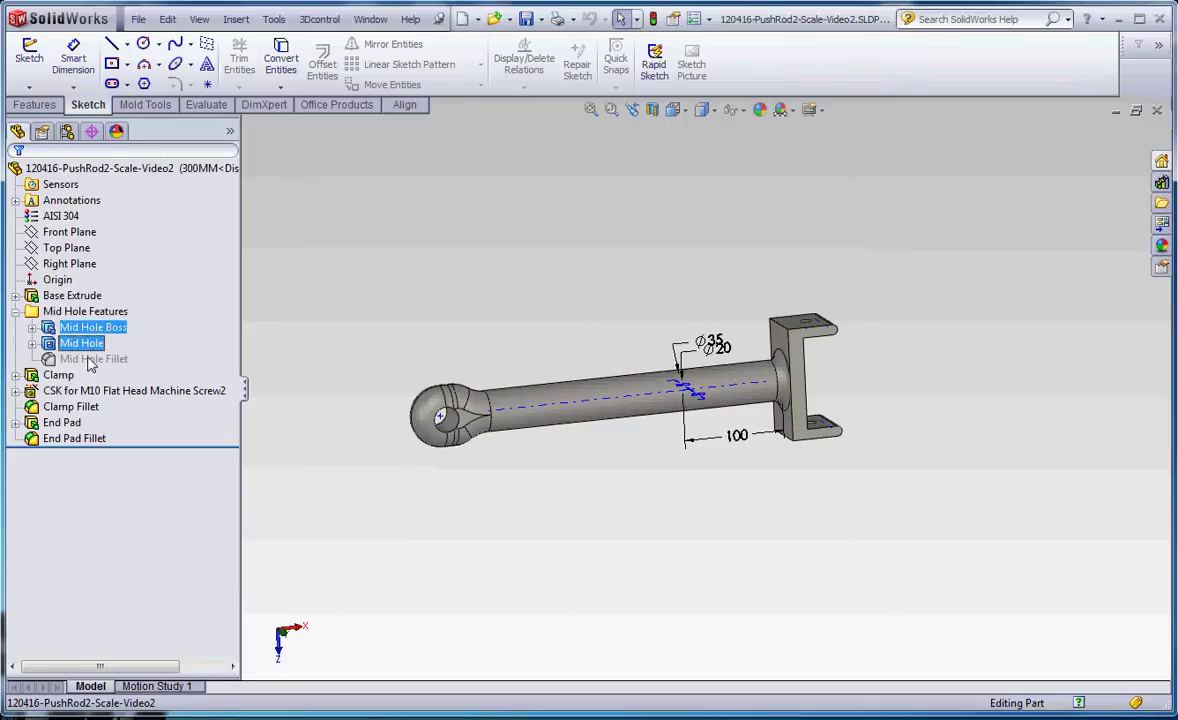
pyautogui.keyDown('ctrl'); pyautogui.click(90, 361); pyautogui.keyUp('ctrl')
pyautogui.rightClick(90, 361)
pyautogui.click(97, 312)
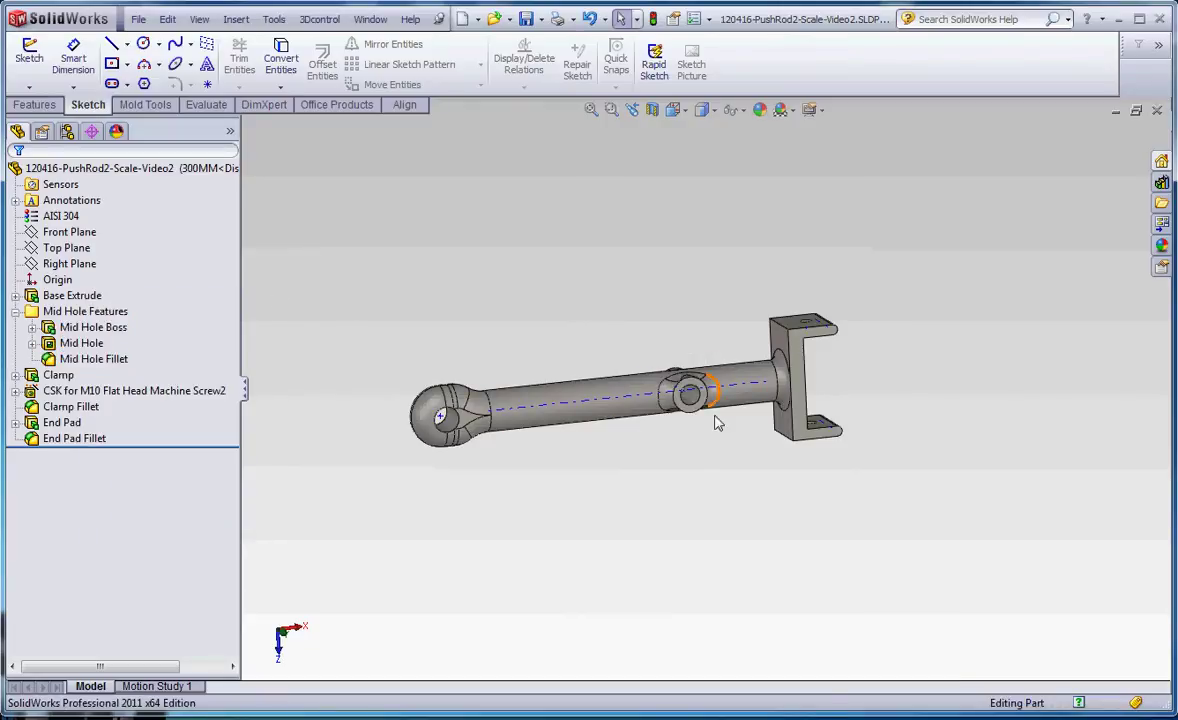
pyautogui.click(85, 328)
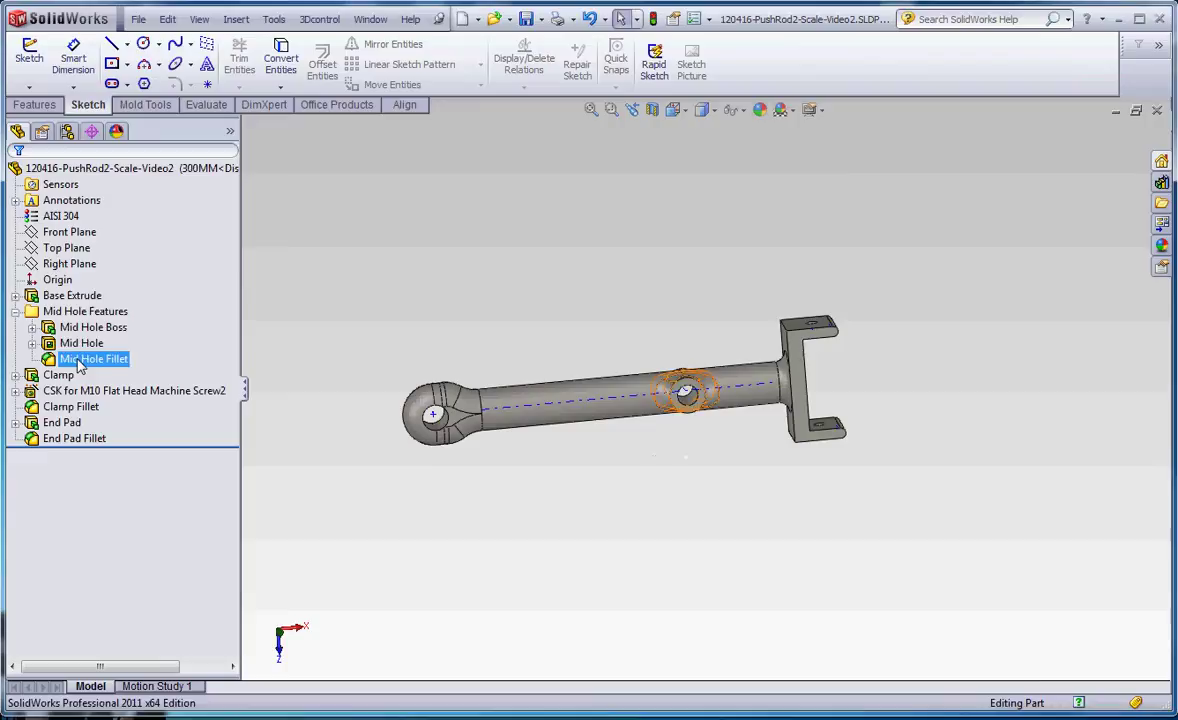
# Activate the 200MM configuration from the configuration list.
pyautogui.click(67, 132)
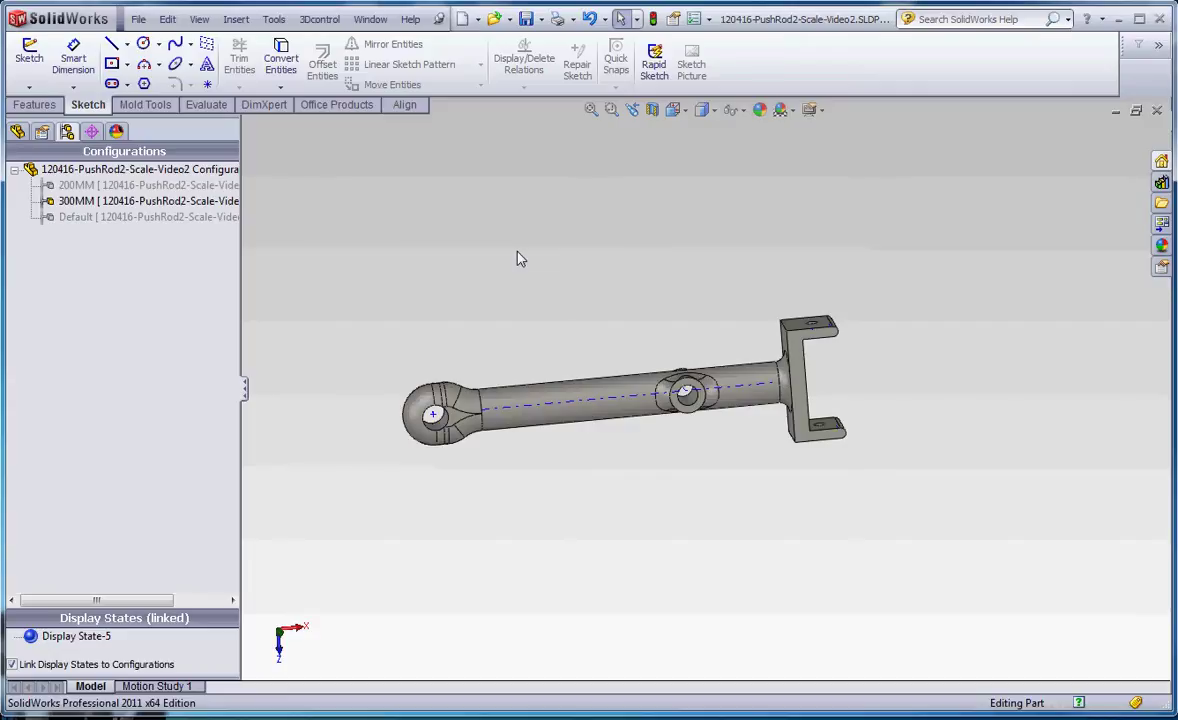
pyautogui.doubleClick(120, 185)
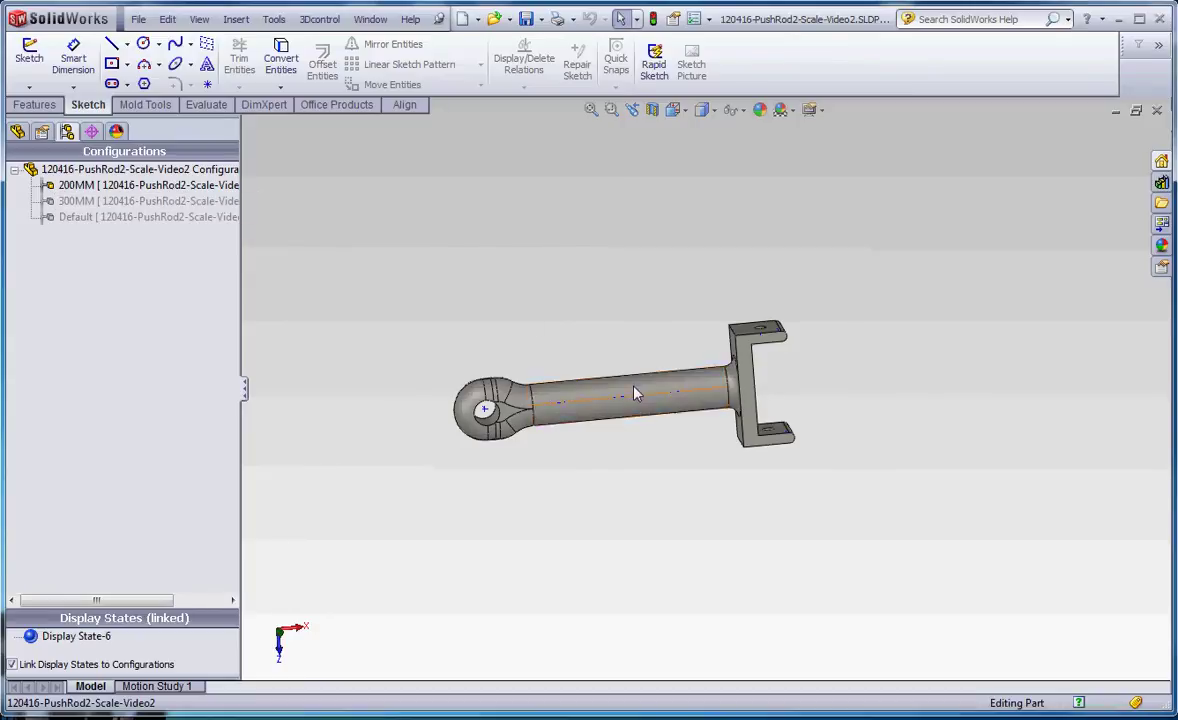
# Expand Mid Hole Features and unsuppress Mid Hole Boss, Mid Hole and Mid Hole Fillet in 200MM.
pyautogui.click(17, 131)
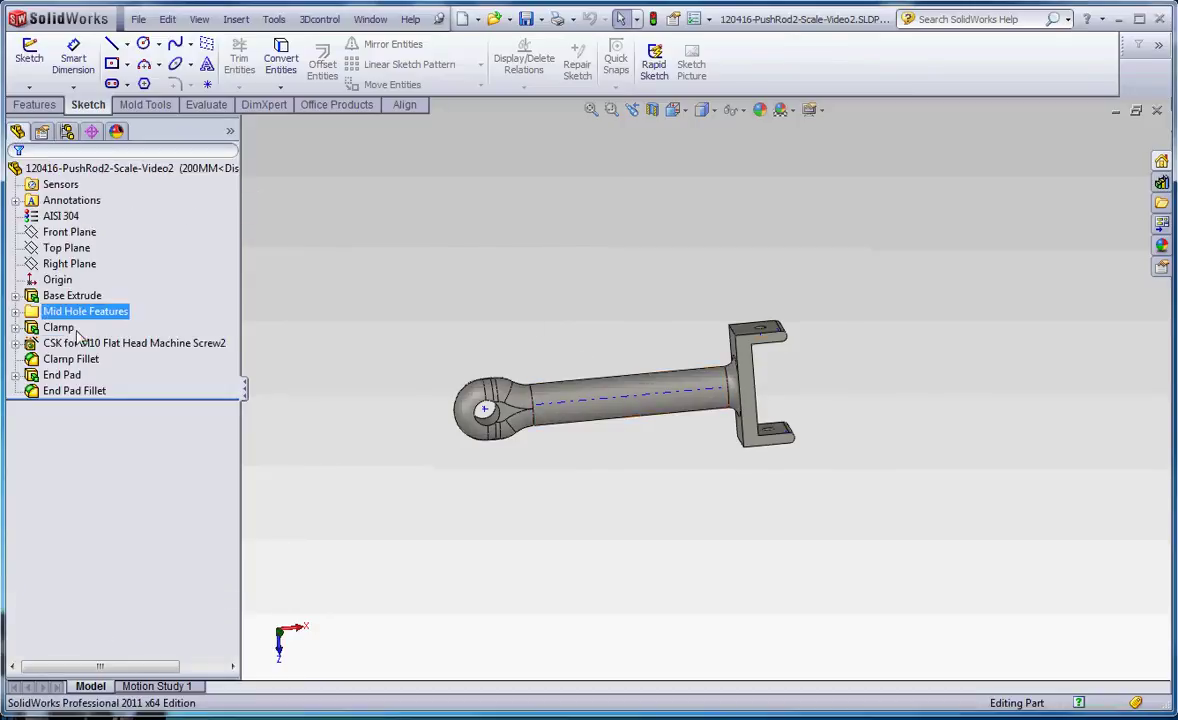
pyautogui.click(16, 311)
pyautogui.click(93, 327)
pyautogui.keyDown('ctrl'); pyautogui.click(82, 343); pyautogui.keyUp('ctrl')
pyautogui.keyDown('ctrl'); pyautogui.click(92, 359); pyautogui.keyUp('ctrl')
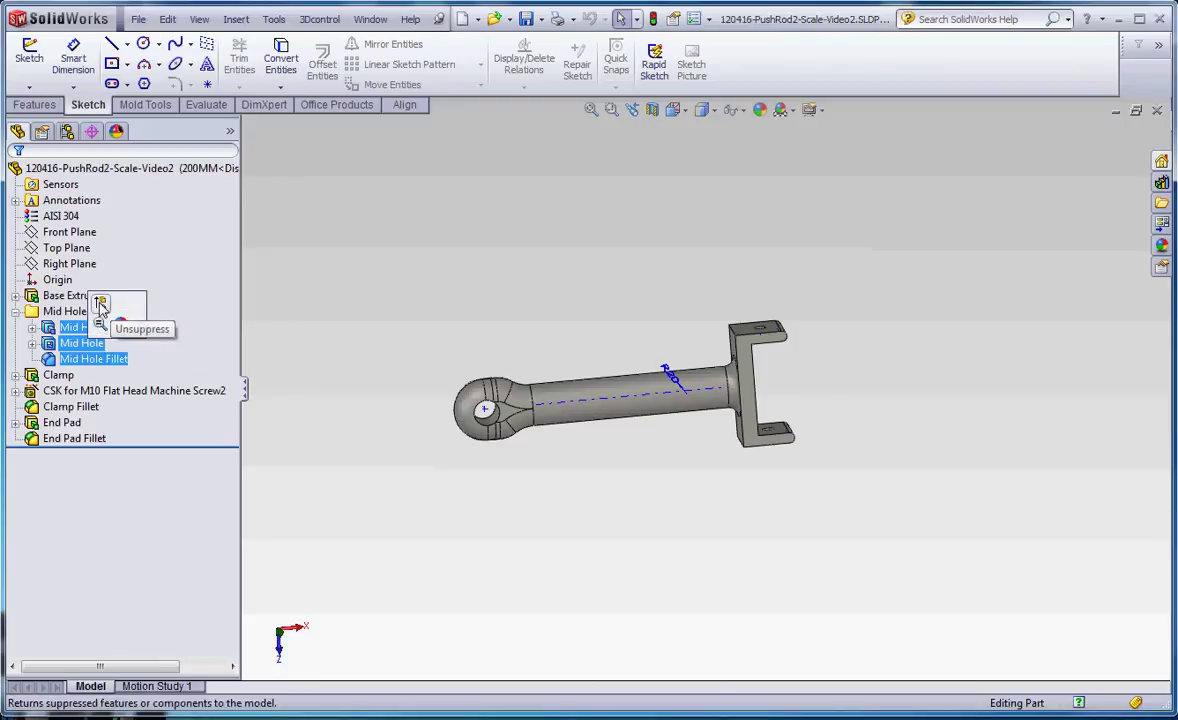
pyautogui.click(101, 309)
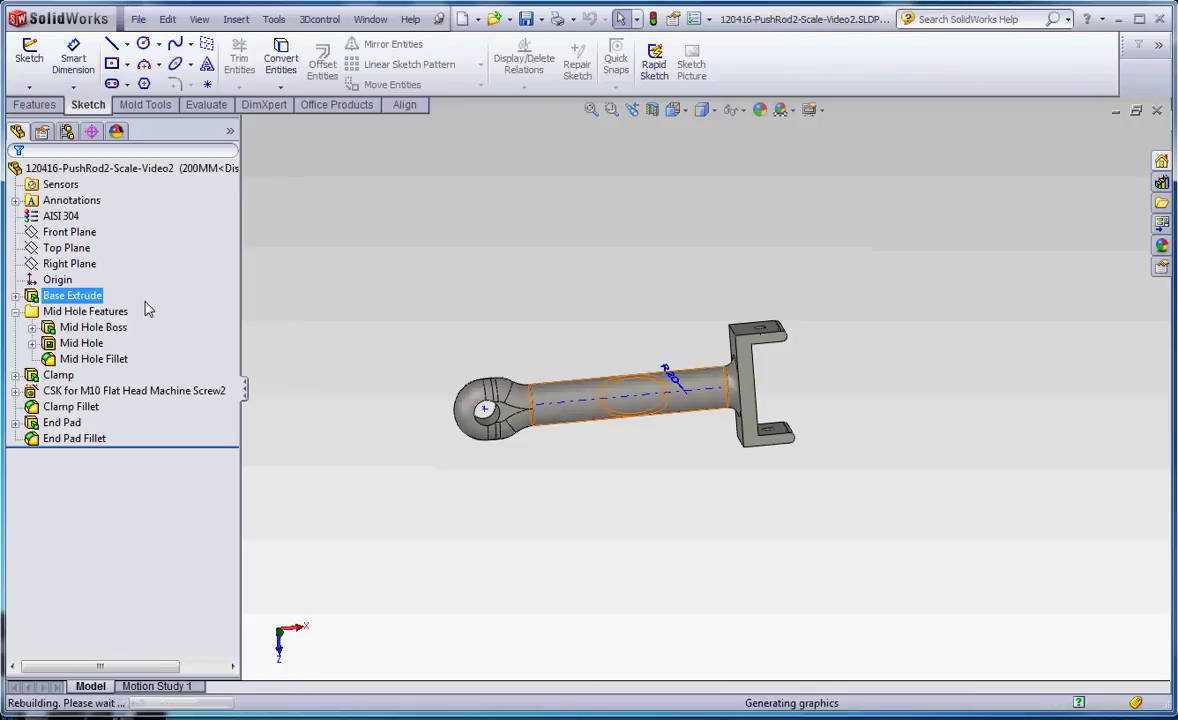
# Toggle between 300MM and 200MM, leave 300MM active, and select Mid Hole Boss.
pyautogui.click(67, 131)
pyautogui.doubleClick(118, 200)
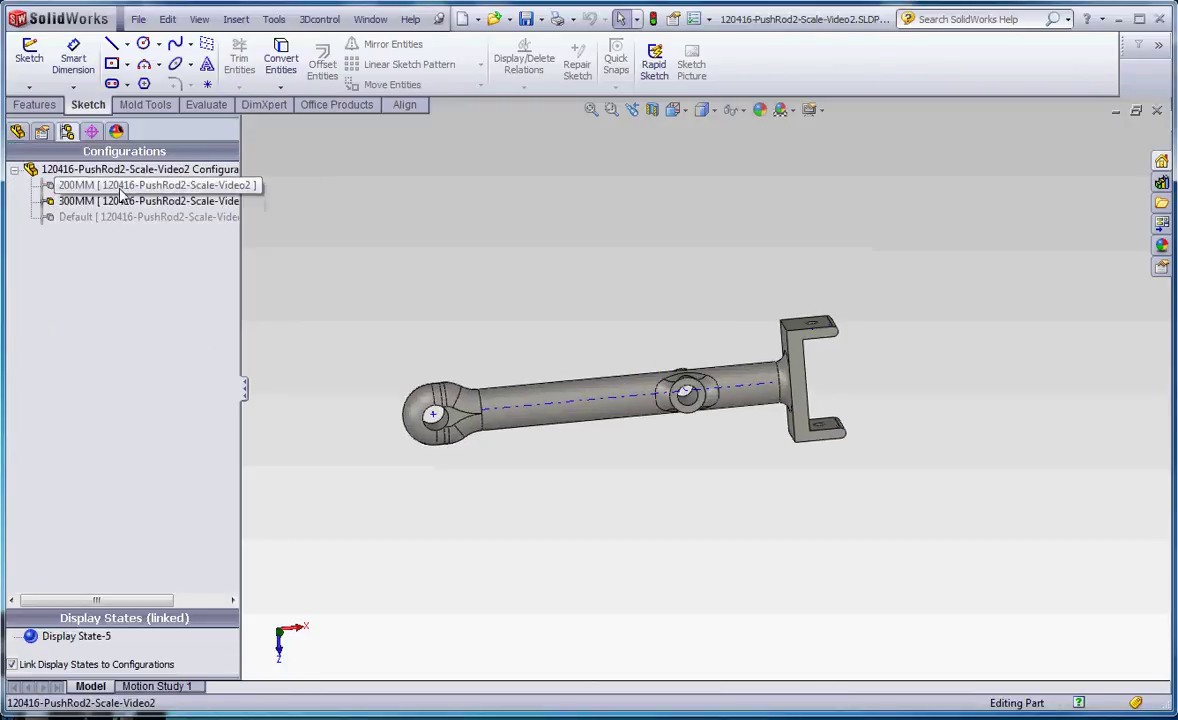
pyautogui.doubleClick(118, 186)
pyautogui.doubleClick(143, 202)
pyautogui.click(17, 131)
pyautogui.click(80, 328)
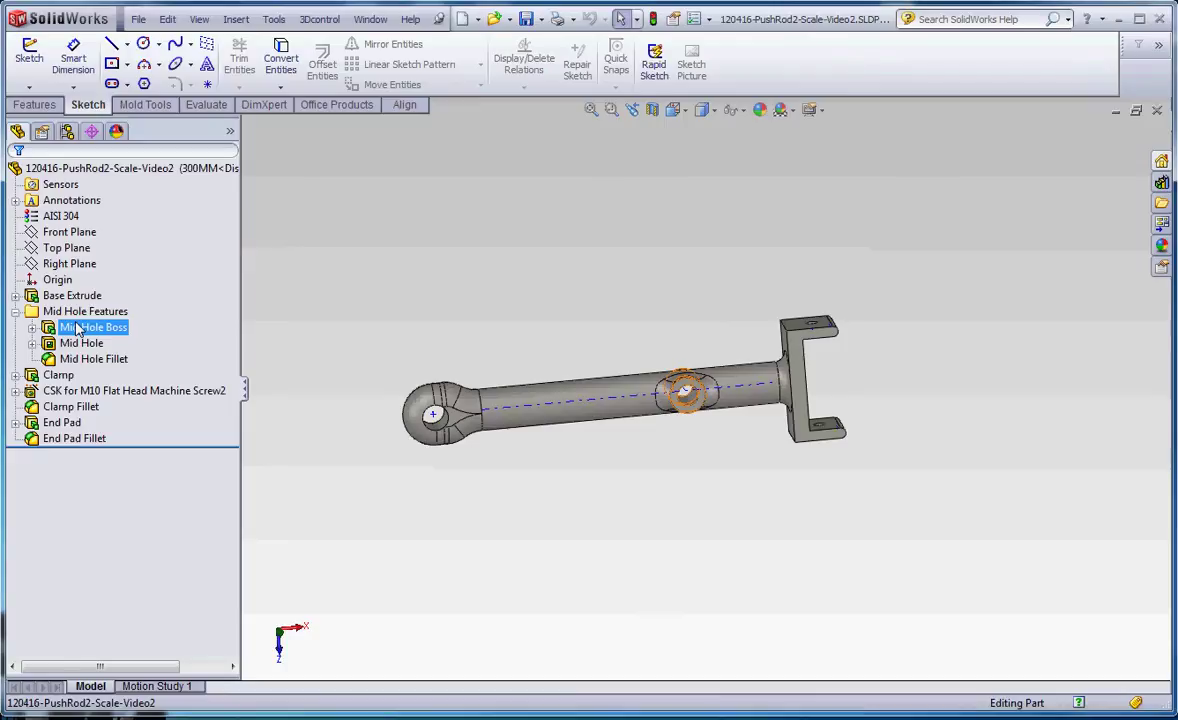
# Use Configure Feature to suppress Mid Hole Boss in the Default, 300MM and 200MM configurations.
pyautogui.rightClick(78, 330)
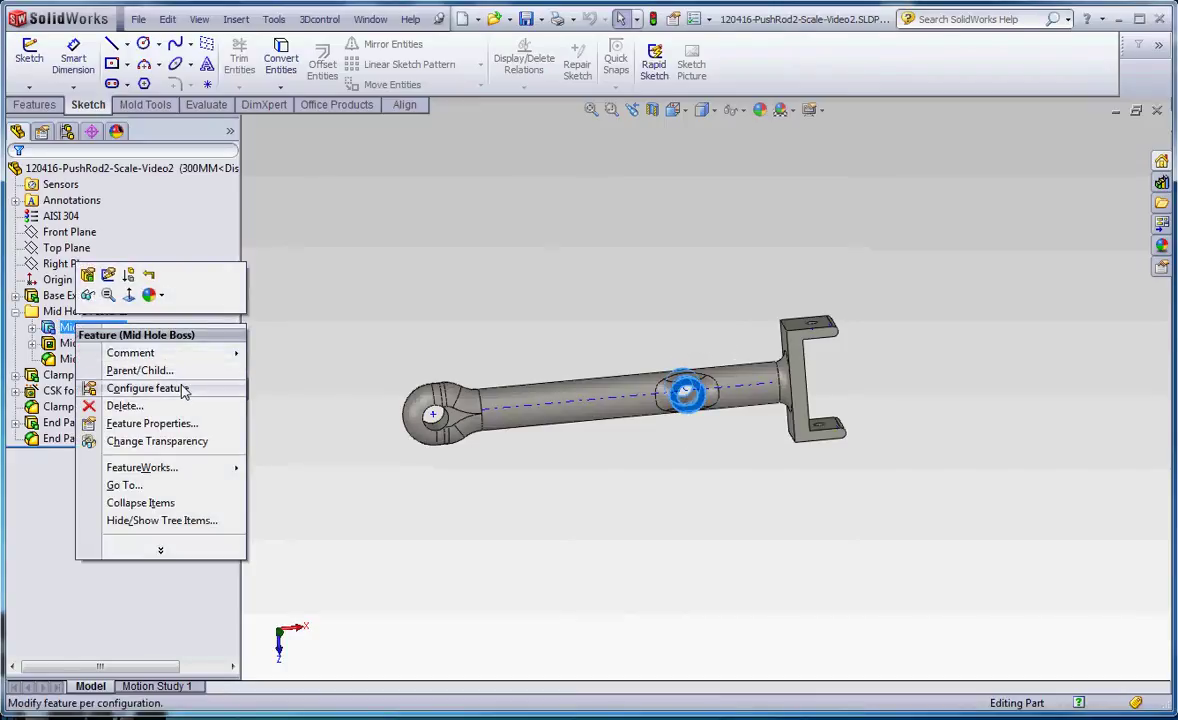
pyautogui.click(188, 389)
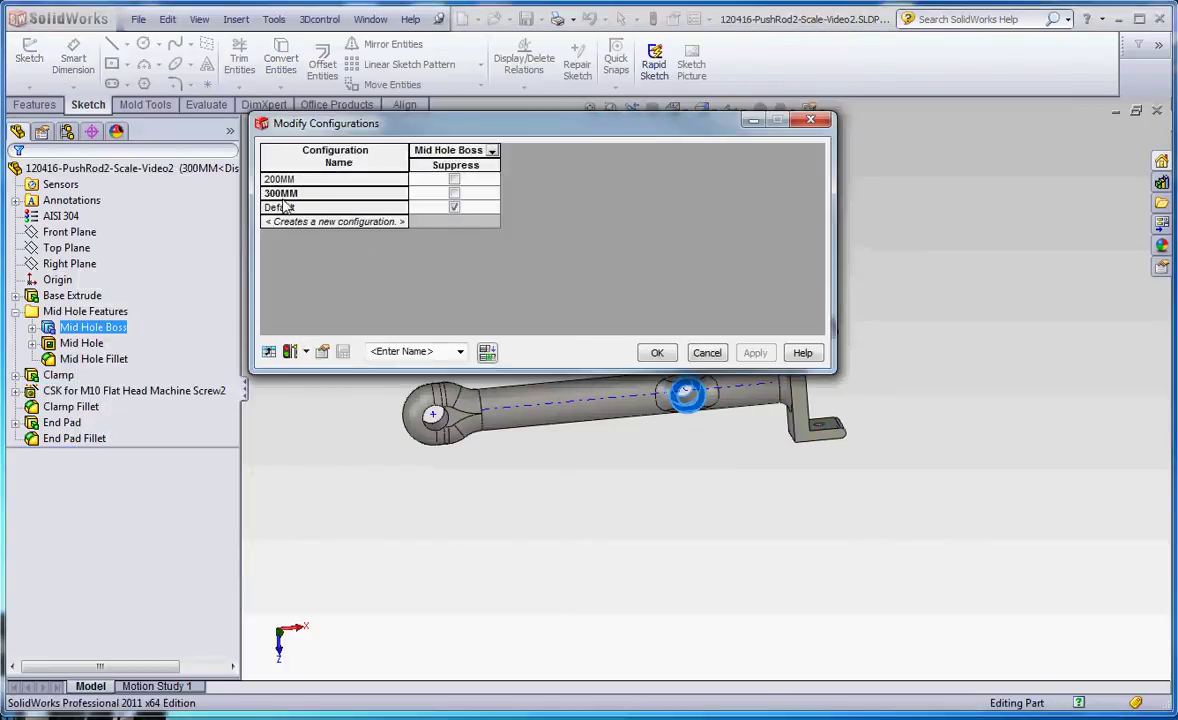
pyautogui.click(455, 206)
pyautogui.click(455, 193)
pyautogui.click(454, 179)
pyautogui.click(657, 352)
pyautogui.click(90, 327)
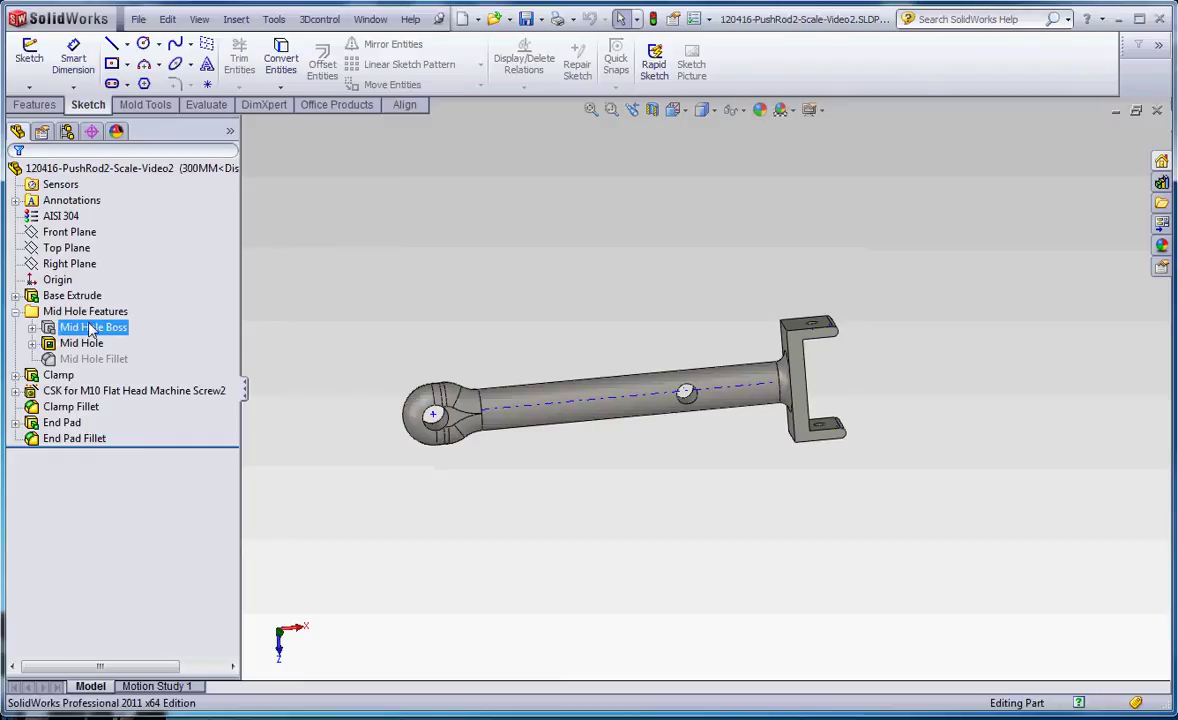
pyautogui.click(92, 359)
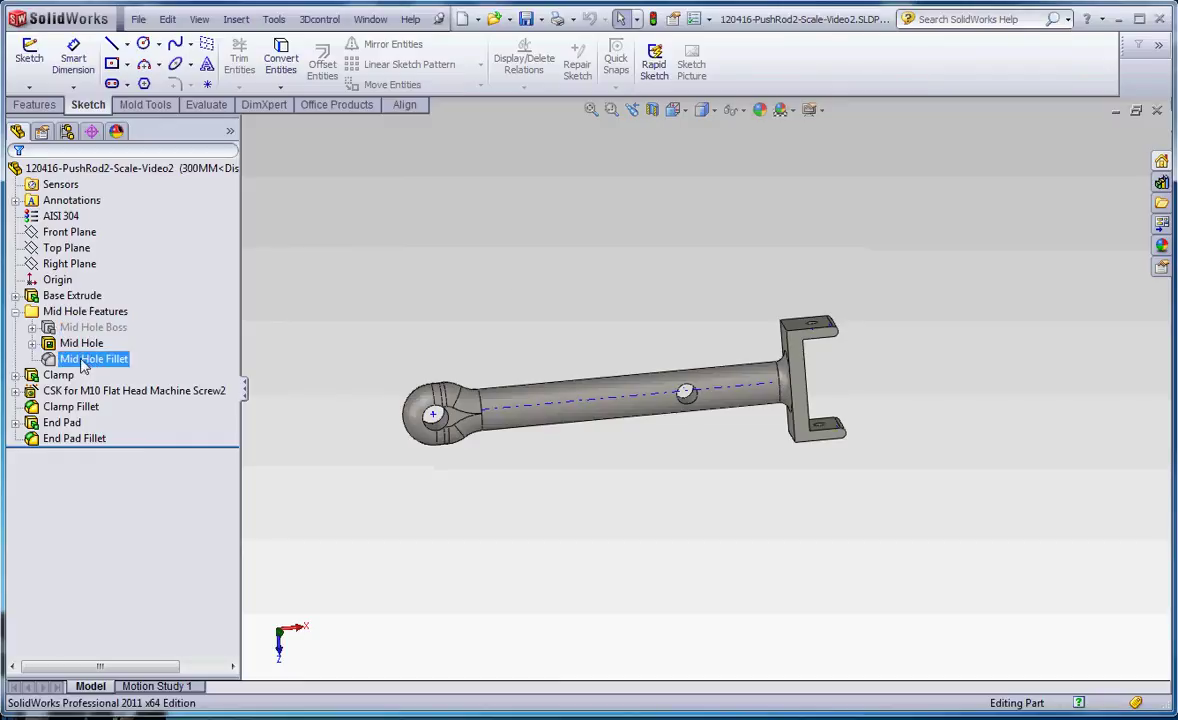
# Suppress the Mid Hole feature.
pyautogui.click(81, 343)
pyautogui.rightClick(81, 343)
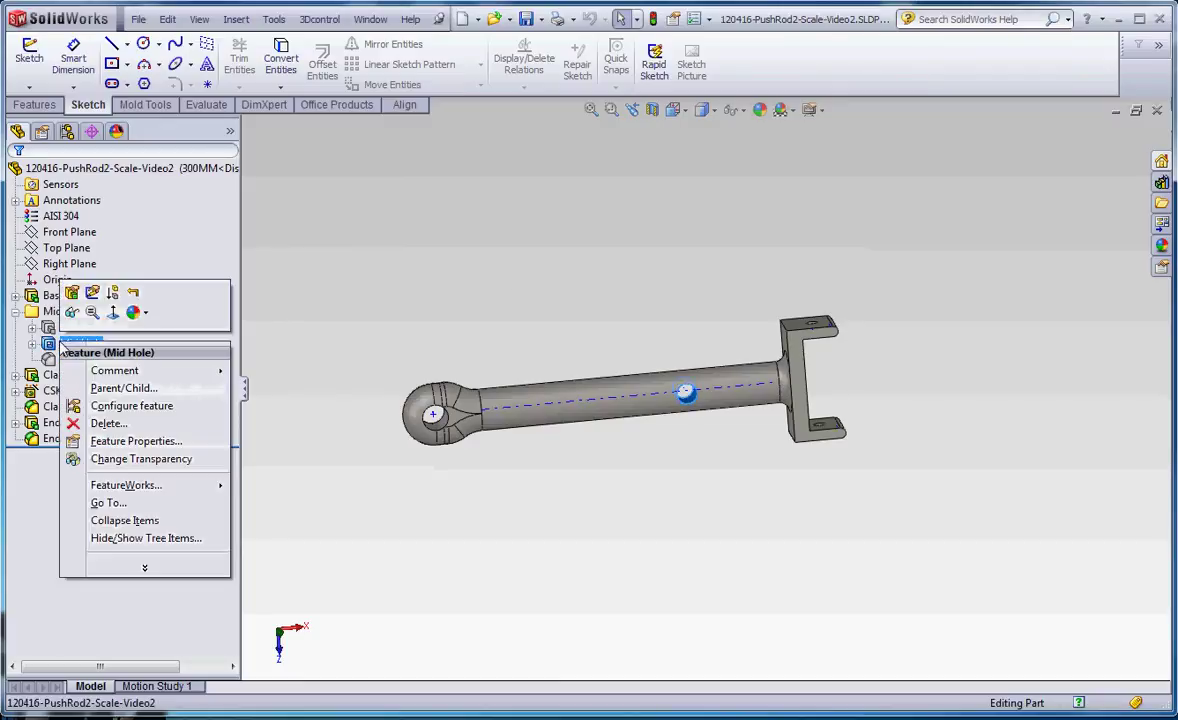
pyautogui.click(112, 312)
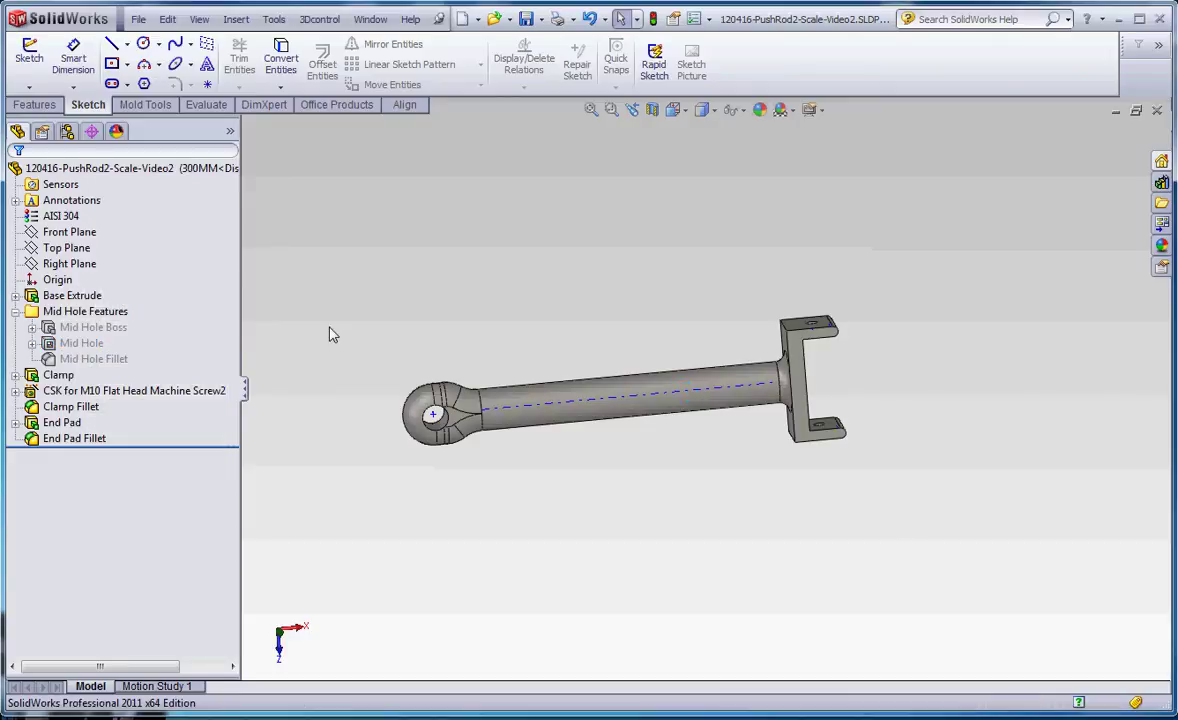
# Use Configure Feature to mark Mid Hole suppressed in the 200MM configuration too.
pyautogui.click(80, 343)
pyautogui.rightClick(80, 343)
pyautogui.click(140, 407)
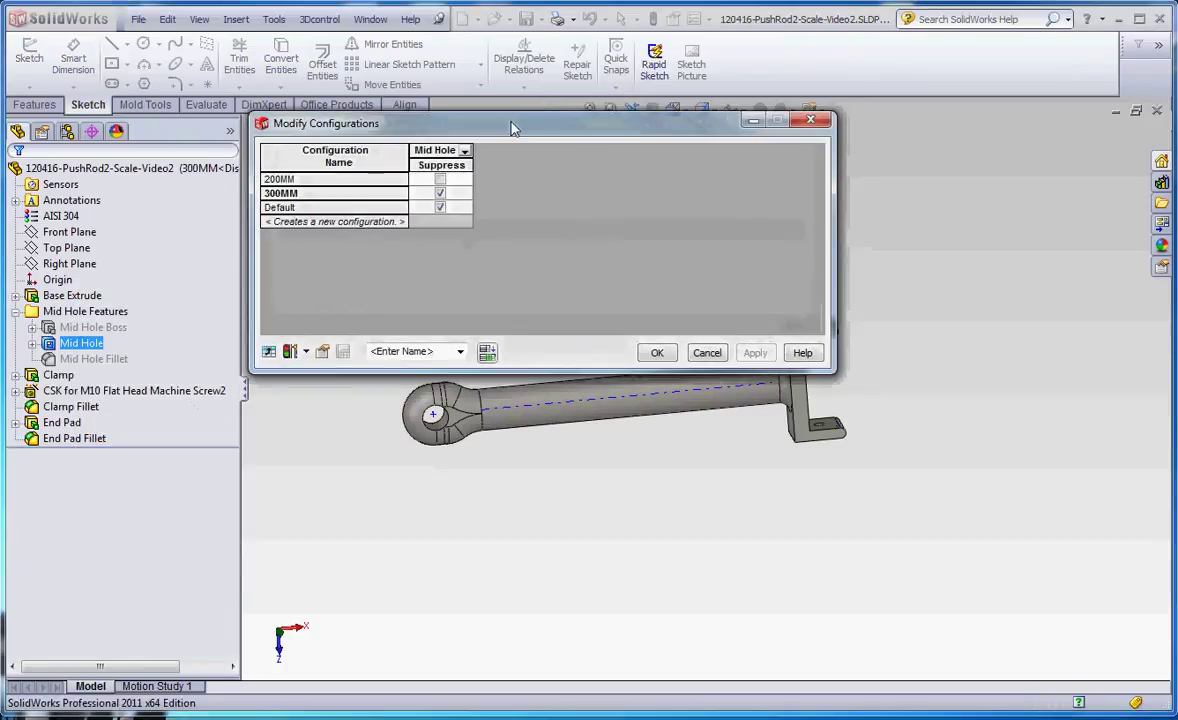
pyautogui.click(438, 179)
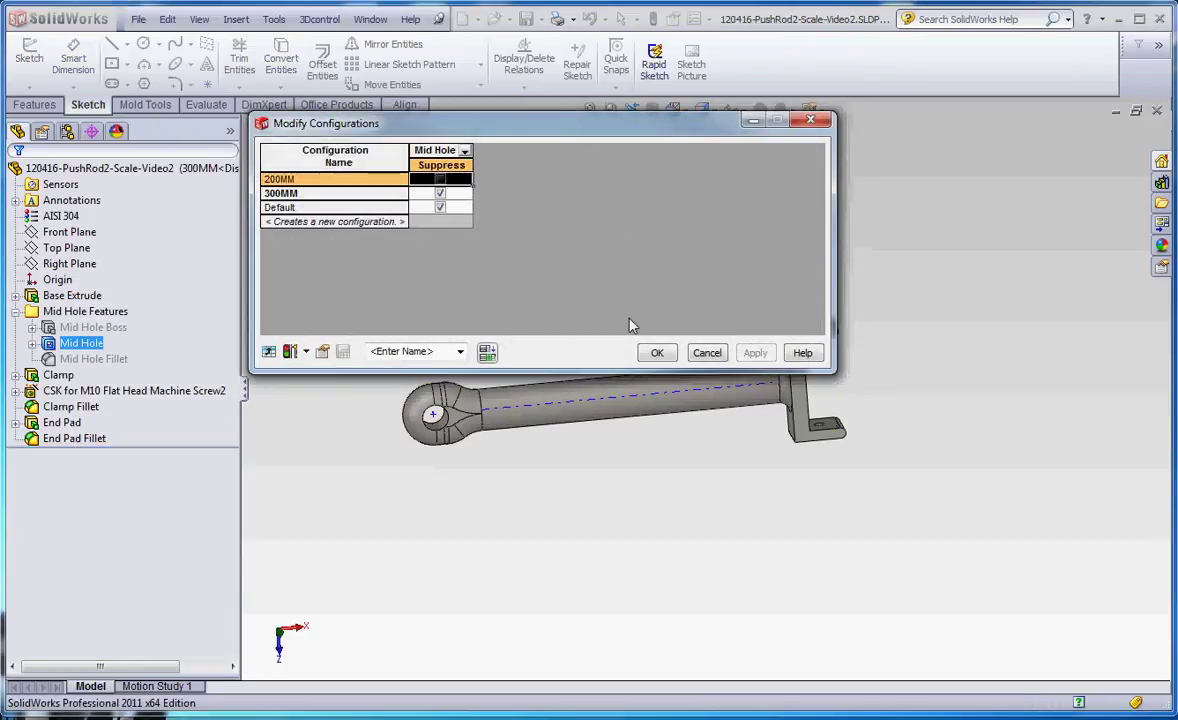
pyautogui.click(441, 180)
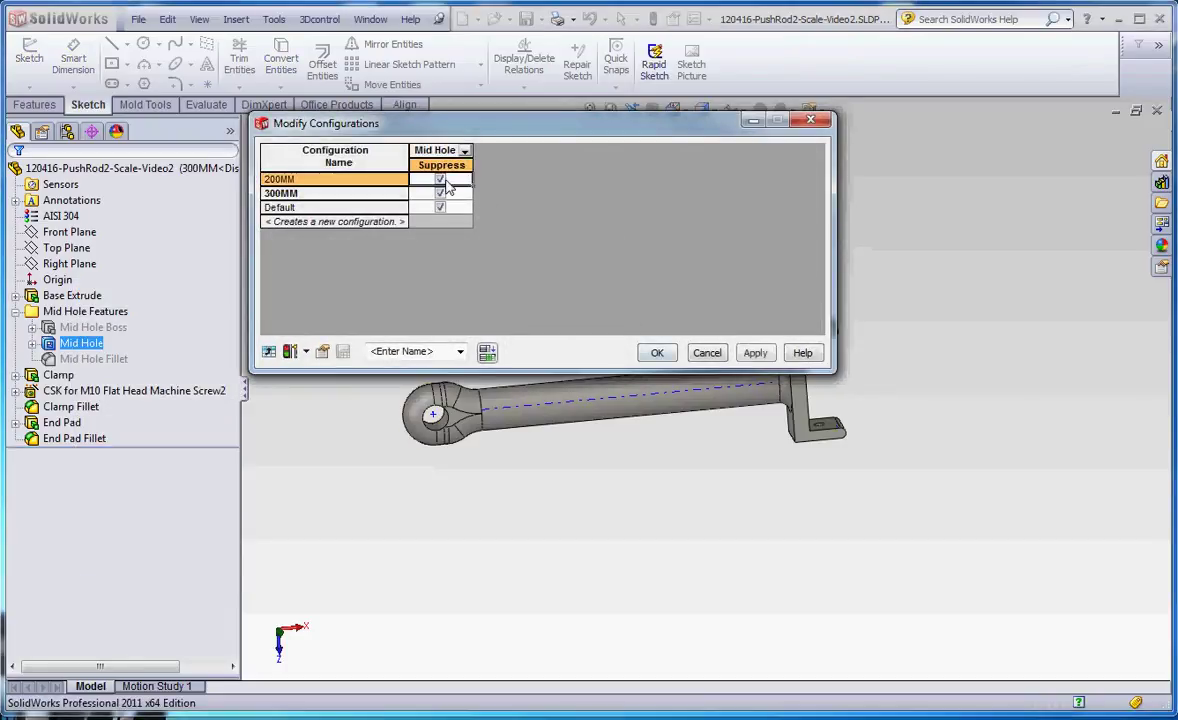
pyautogui.click(657, 352)
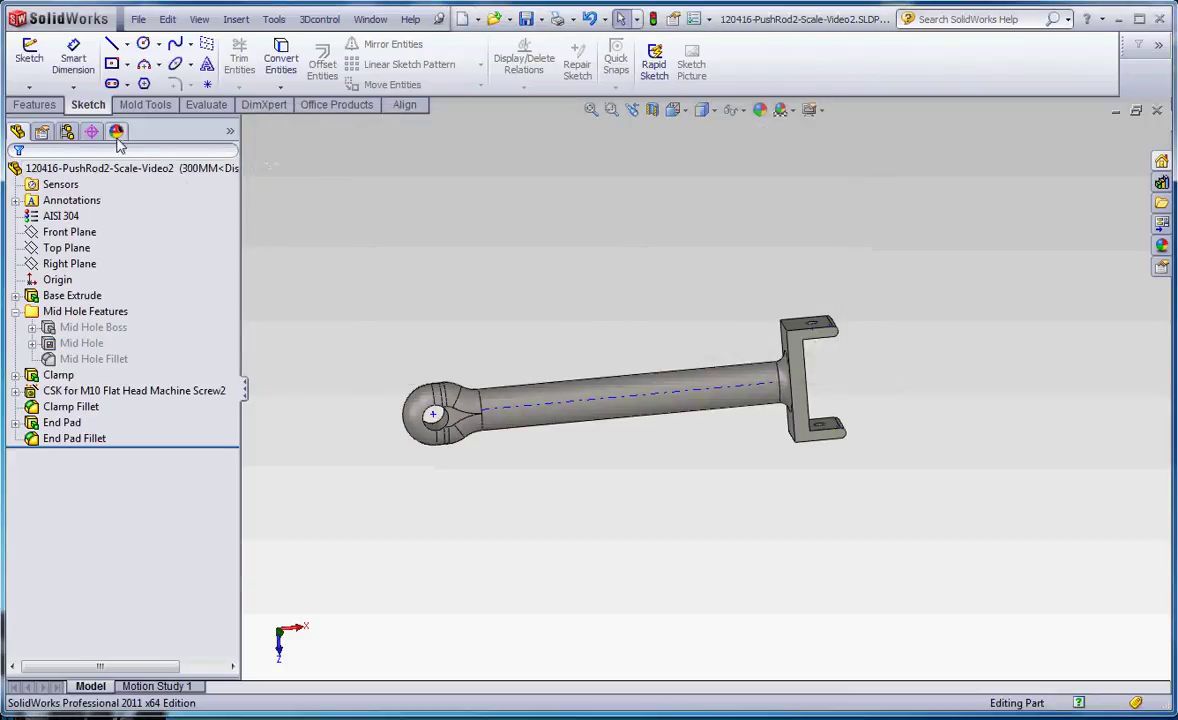
# Activate the 200MM configuration and select its entry in the configuration list.
pyautogui.click(66, 131)
pyautogui.doubleClick(78, 185)
pyautogui.doubleClick(97, 216)
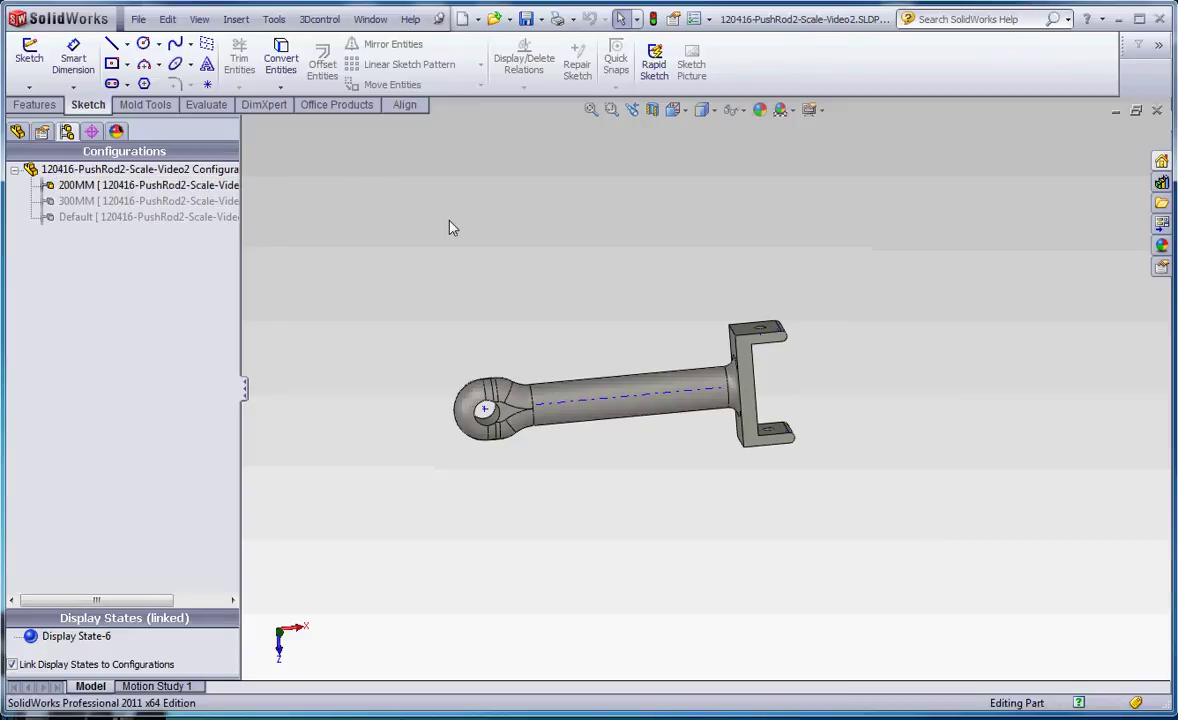
pyautogui.click(117, 189)
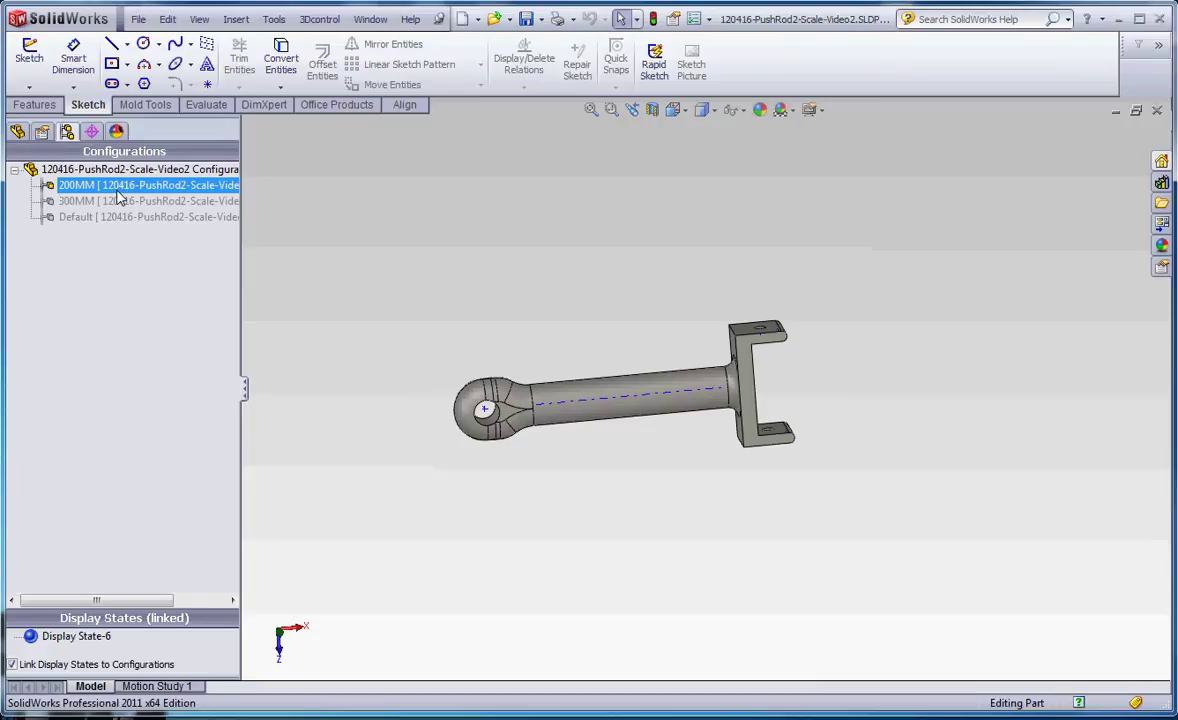
# Add derived configuration '200MM with boss' under 200MM, described '200mm WITH BOSS'.
pyautogui.rightClick(95, 186)
pyautogui.click(195, 197)
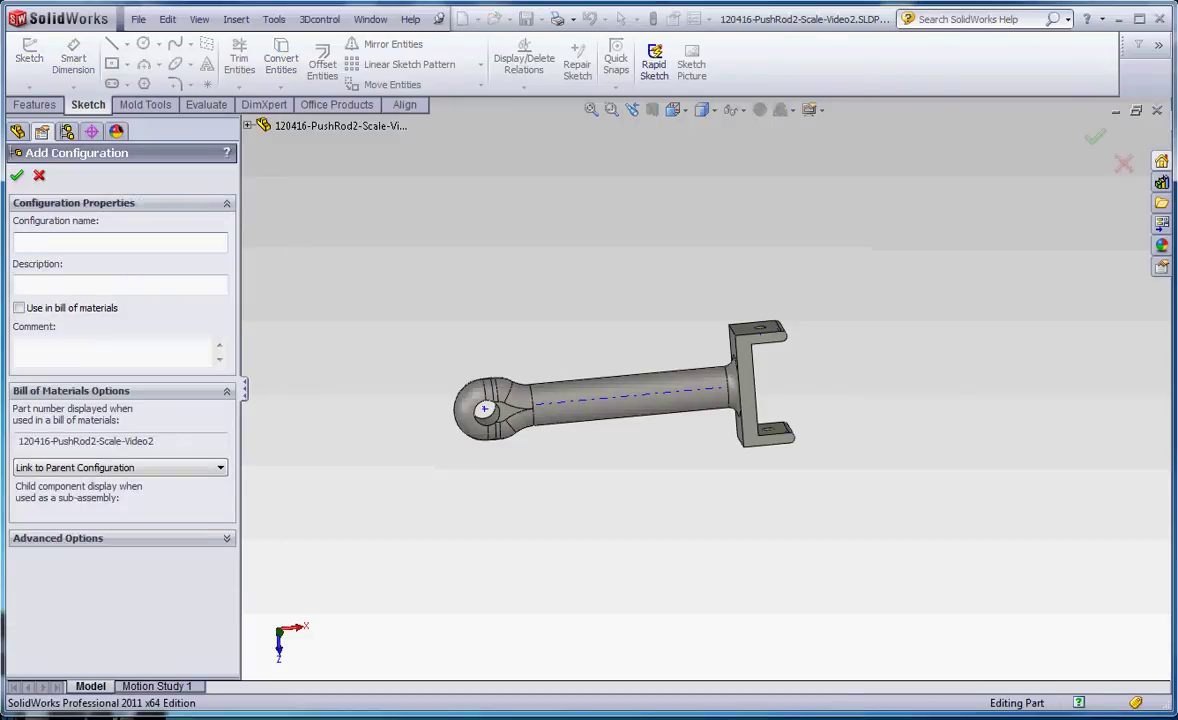
pyautogui.write('20')
pyautogui.write('0MM')
pyautogui.write(' with bos')
pyautogui.write('200m')
pyautogui.write('m WITH')
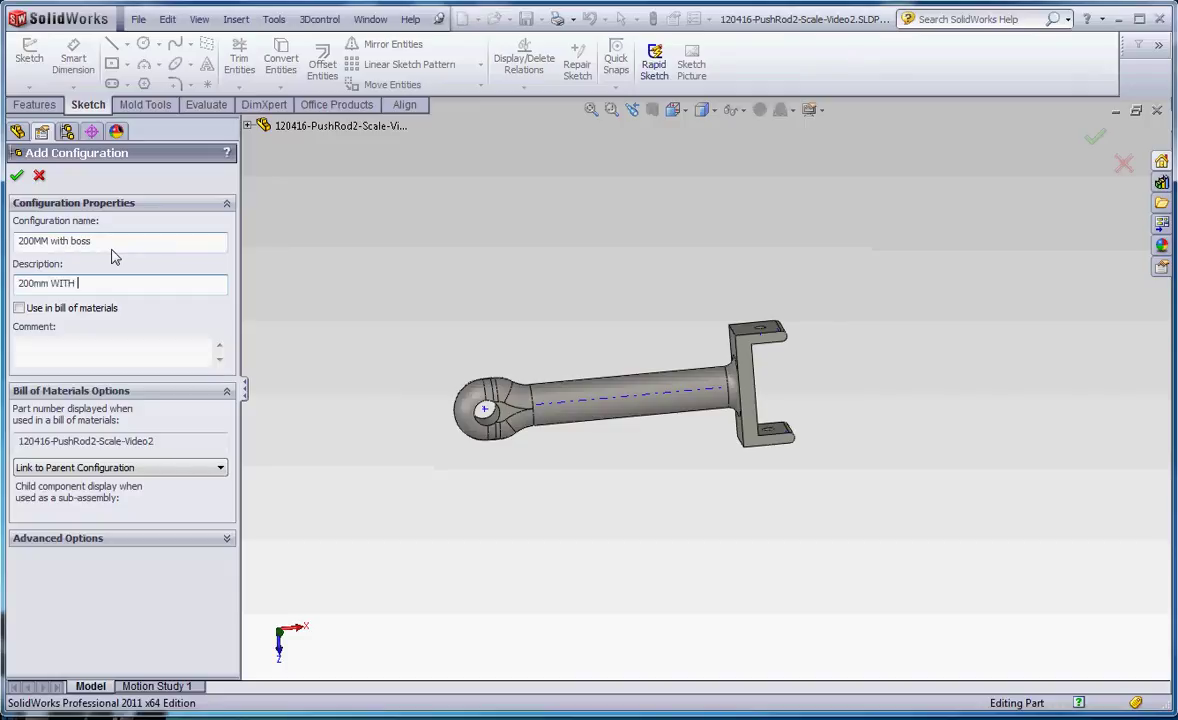
pyautogui.write(' BOSS')
pyautogui.press('Return')
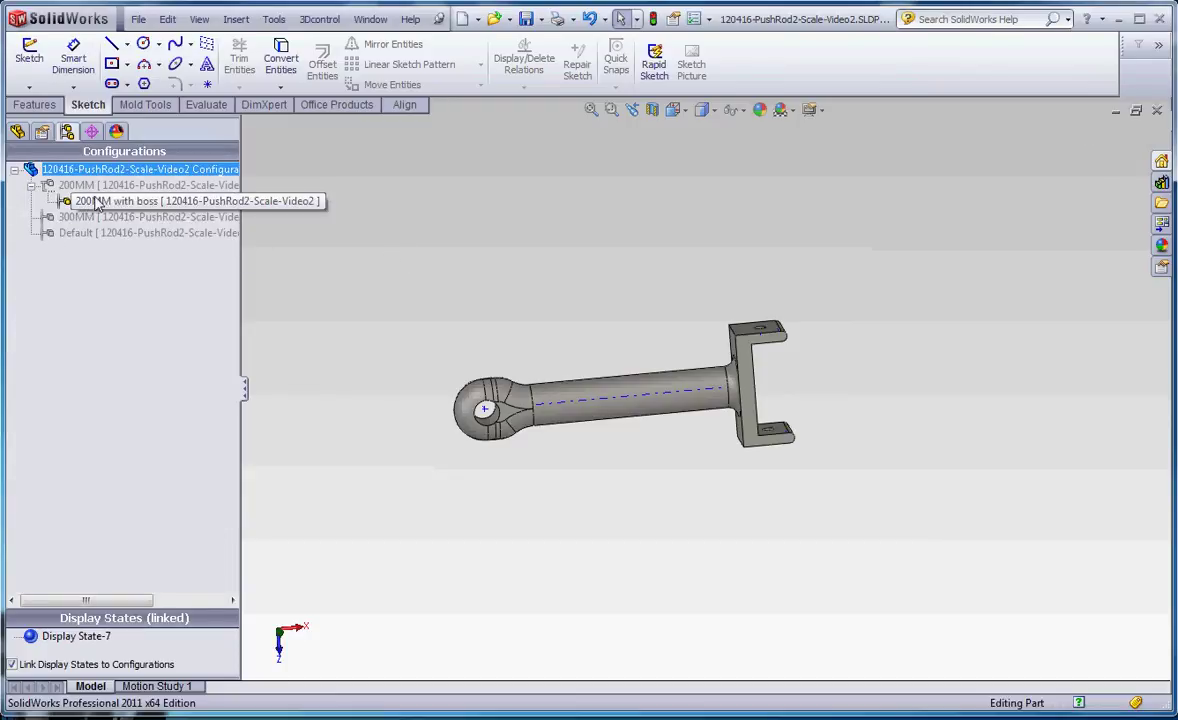
# Activate 200MM with boss and open Configure Feature for Mid Hole, Mid Hole Boss and Mid Hole Fillet.
pyautogui.doubleClick(88, 186)
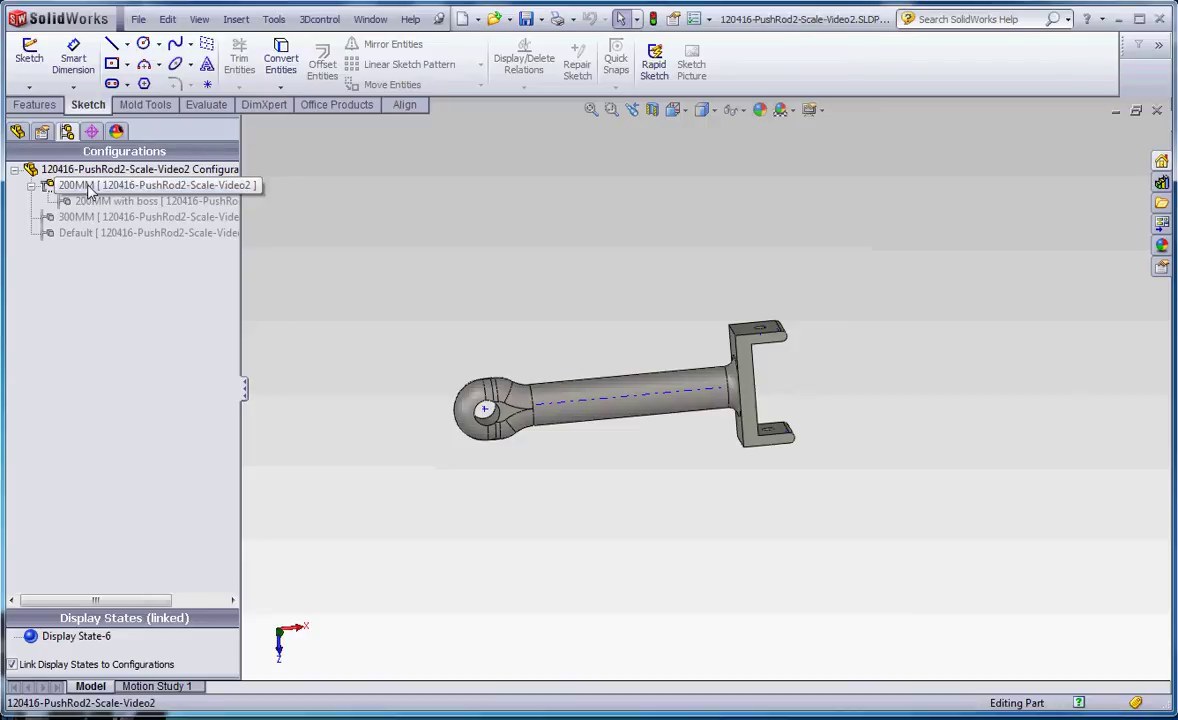
pyautogui.doubleClick(95, 203)
pyautogui.click(17, 131)
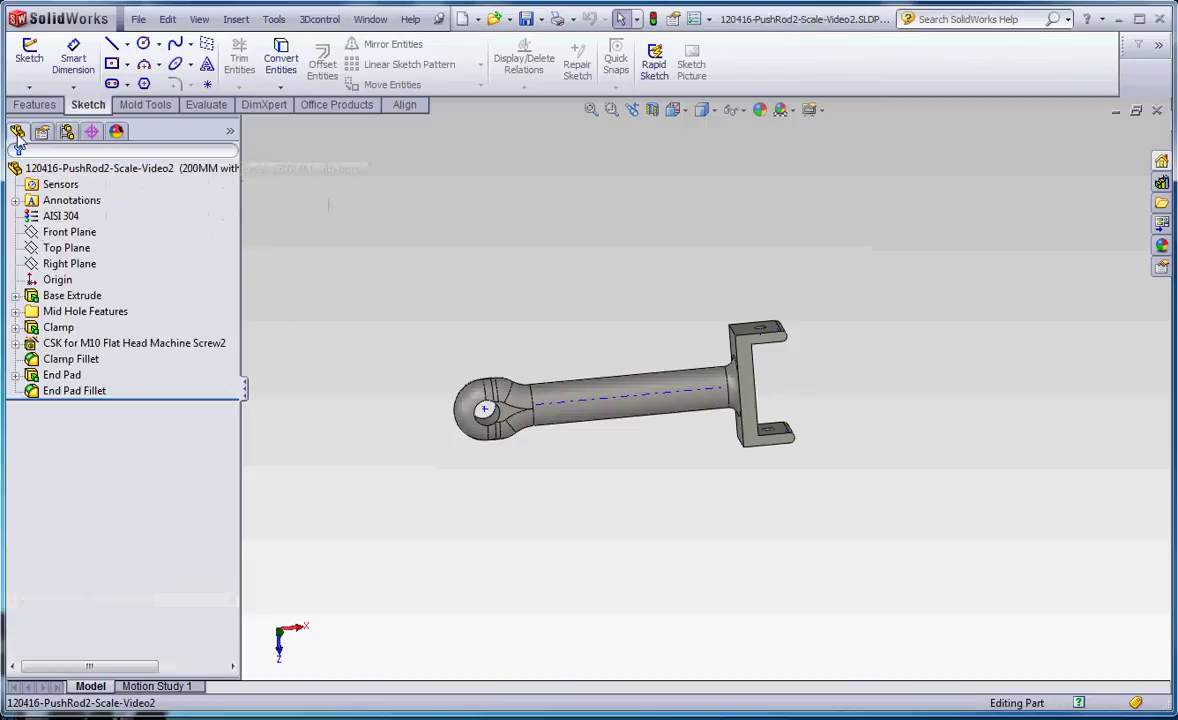
pyautogui.click(16, 311)
pyautogui.click(82, 343)
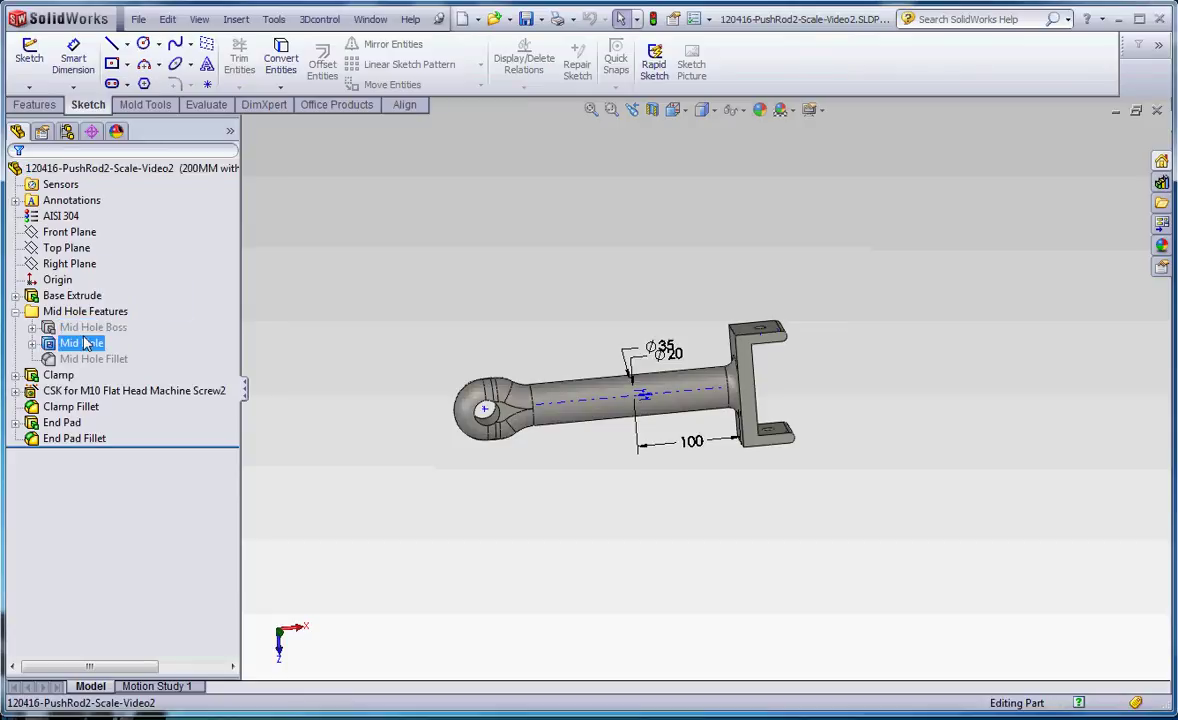
pyautogui.keyDown('ctrl'); pyautogui.click(93, 359); pyautogui.keyUp('ctrl')
pyautogui.keyDown('ctrl'); pyautogui.click(93, 327); pyautogui.keyUp('ctrl')
pyautogui.rightClick(97, 327)
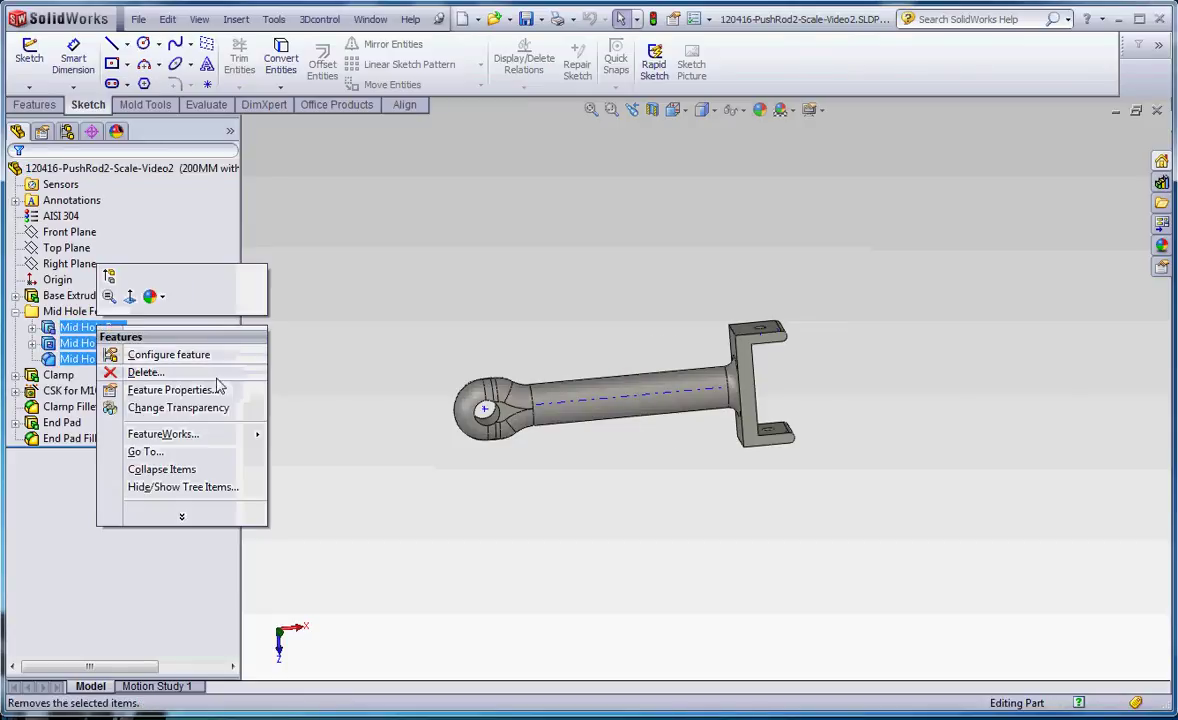
pyautogui.click(196, 355)
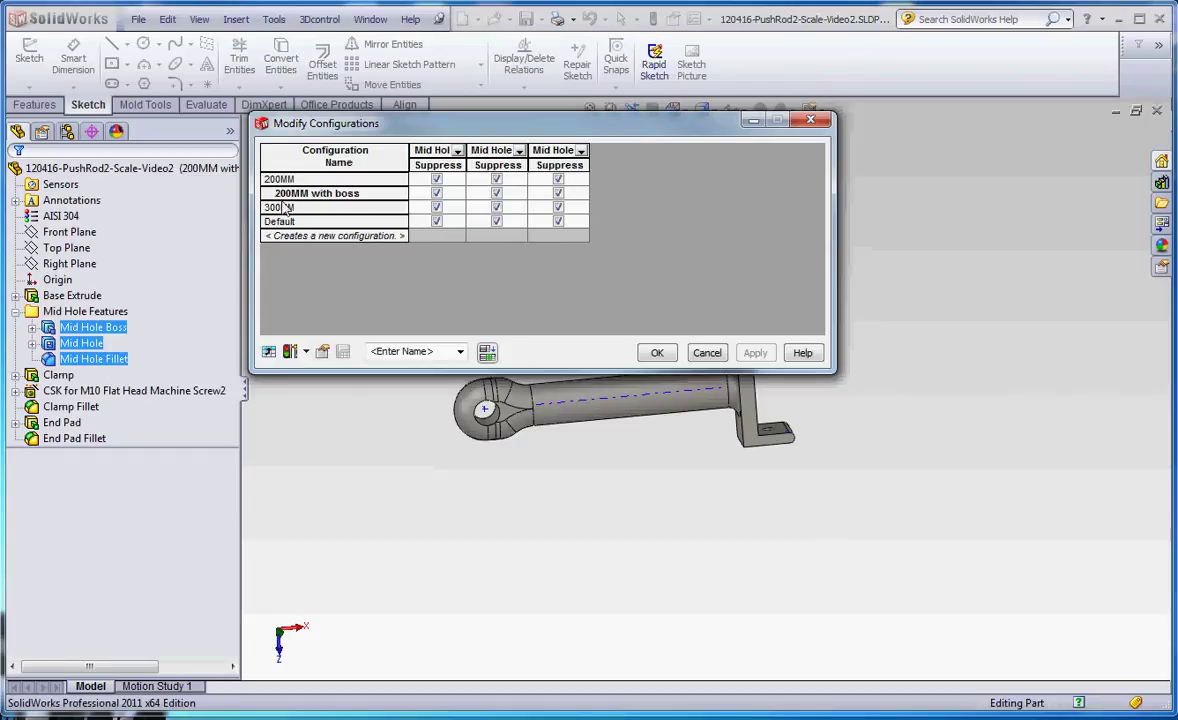
# Clear Suppress for Mid Hole Boss and Mid Hole in the 200MM with boss row, widening columns.
pyautogui.click(436, 193)
pyautogui.click(496, 193)
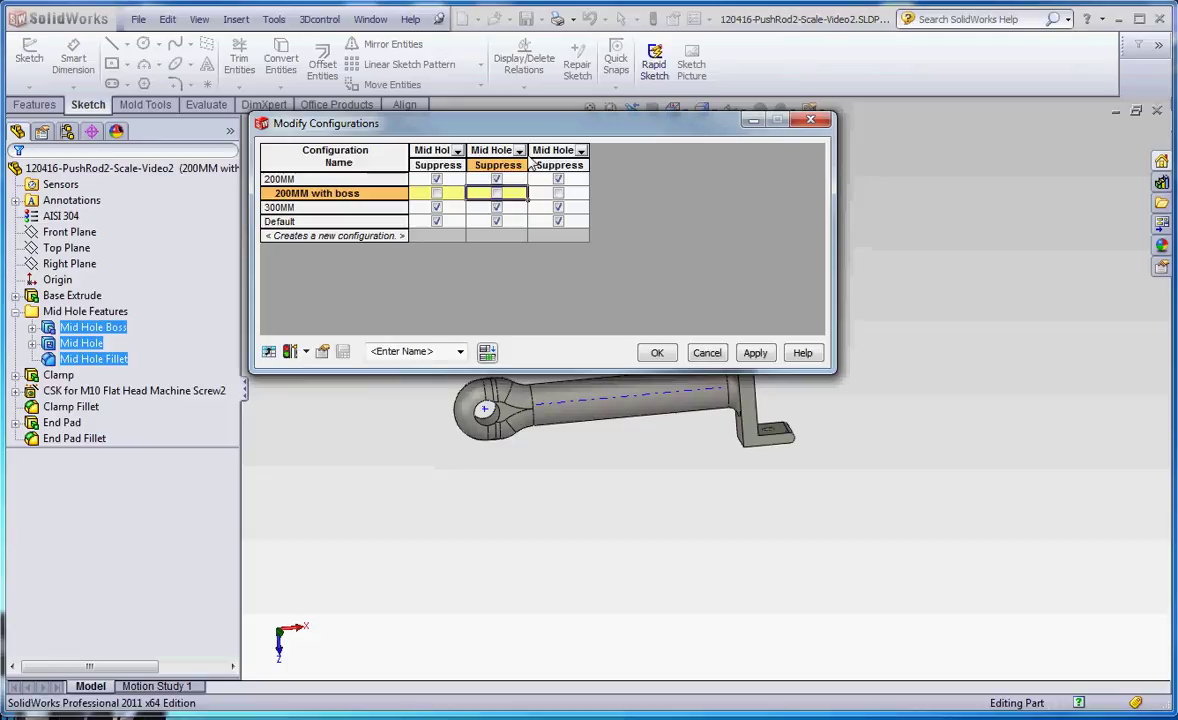
pyautogui.doubleClick(529, 163)
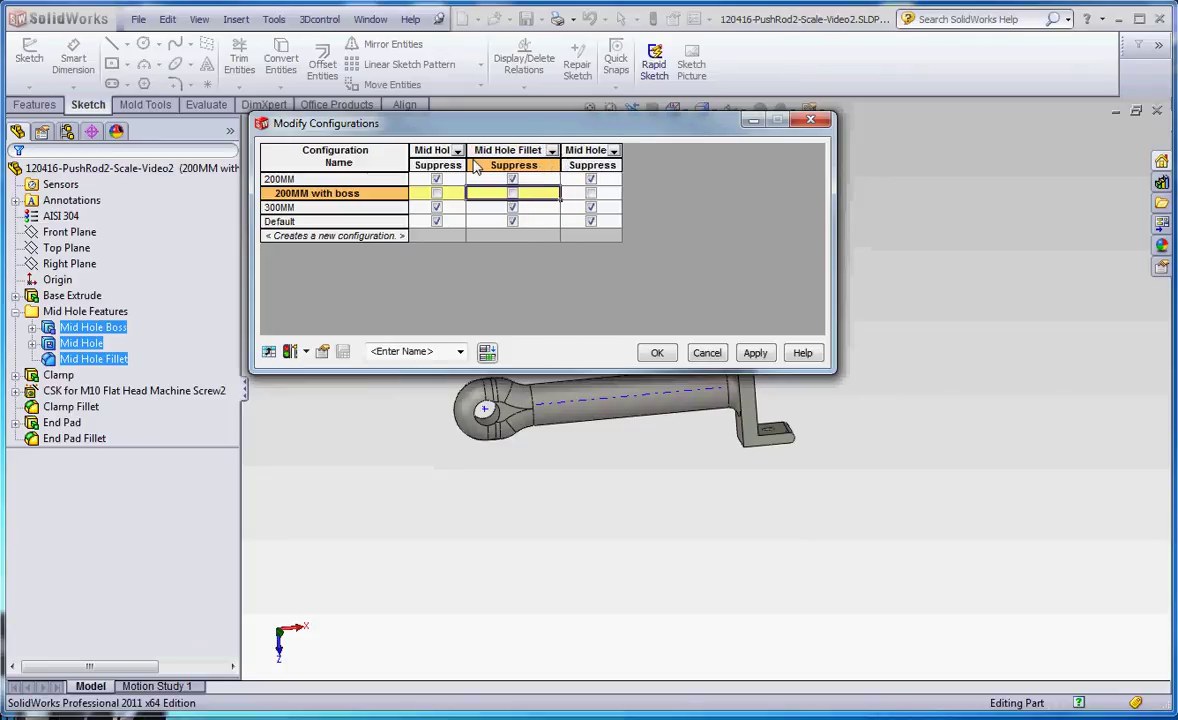
pyautogui.moveTo(466, 163); pyautogui.dragTo(526, 166)
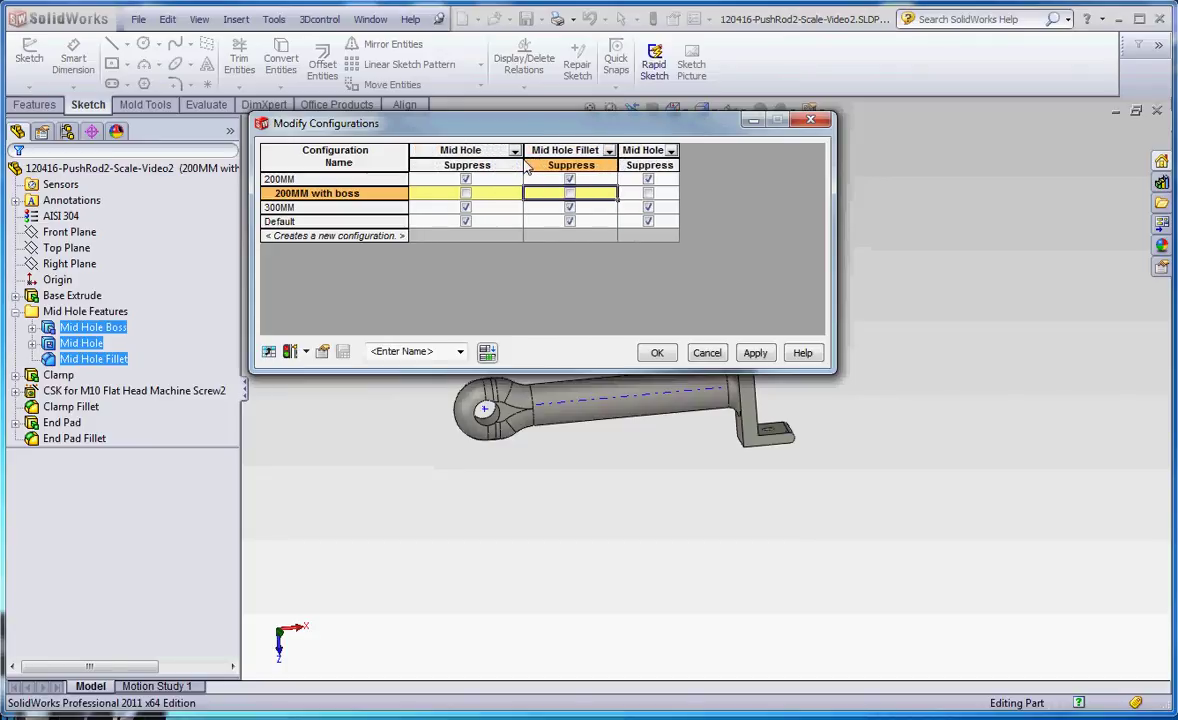
pyautogui.doubleClick(679, 166)
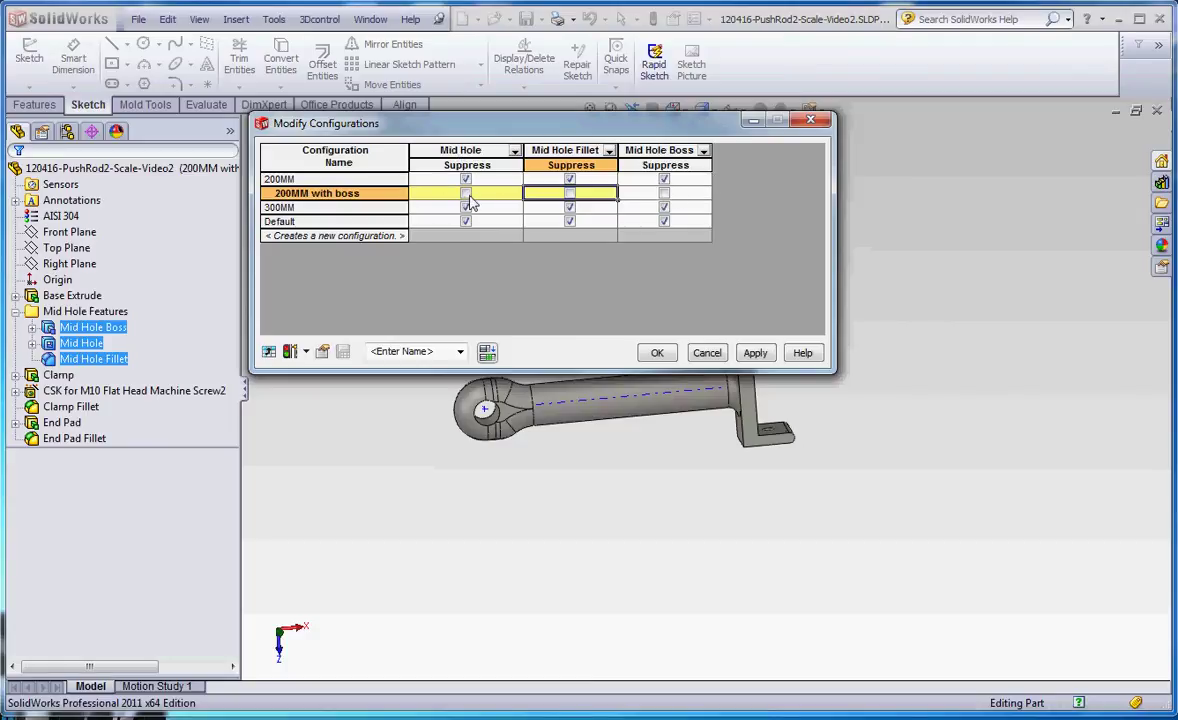
# Apply the table, compare 200MM against 200MM with boss, then activate 300MM.
pyautogui.click(663, 353)
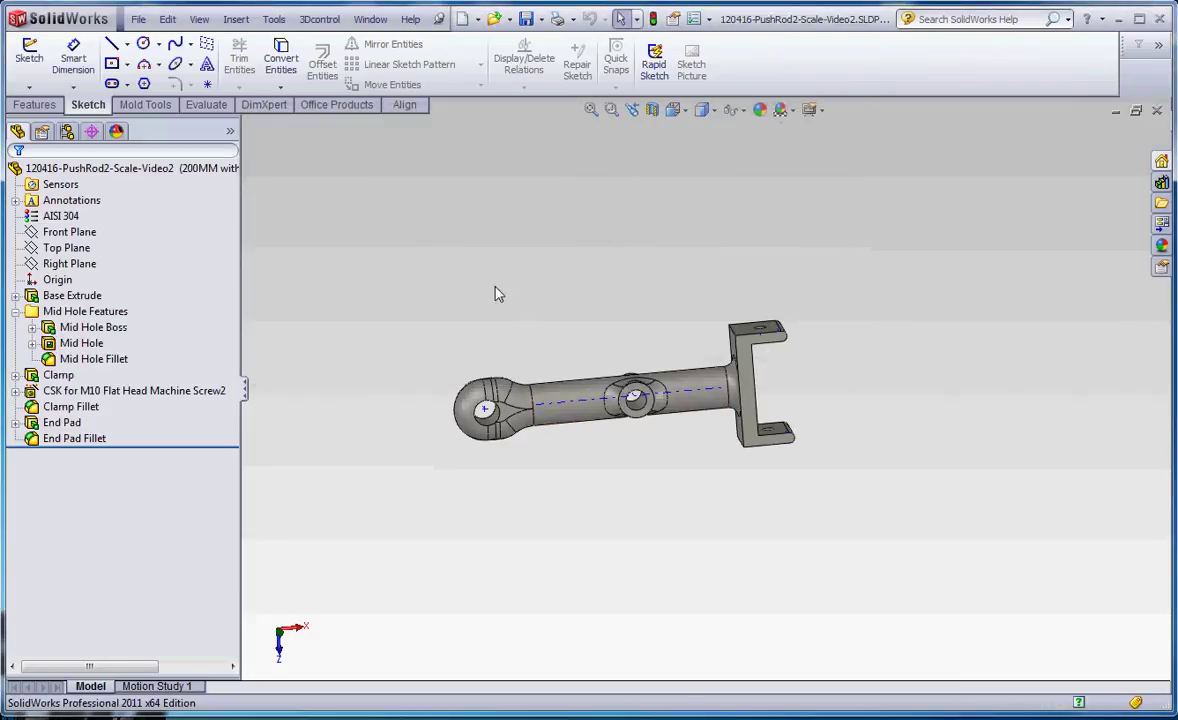
pyautogui.click(66, 133)
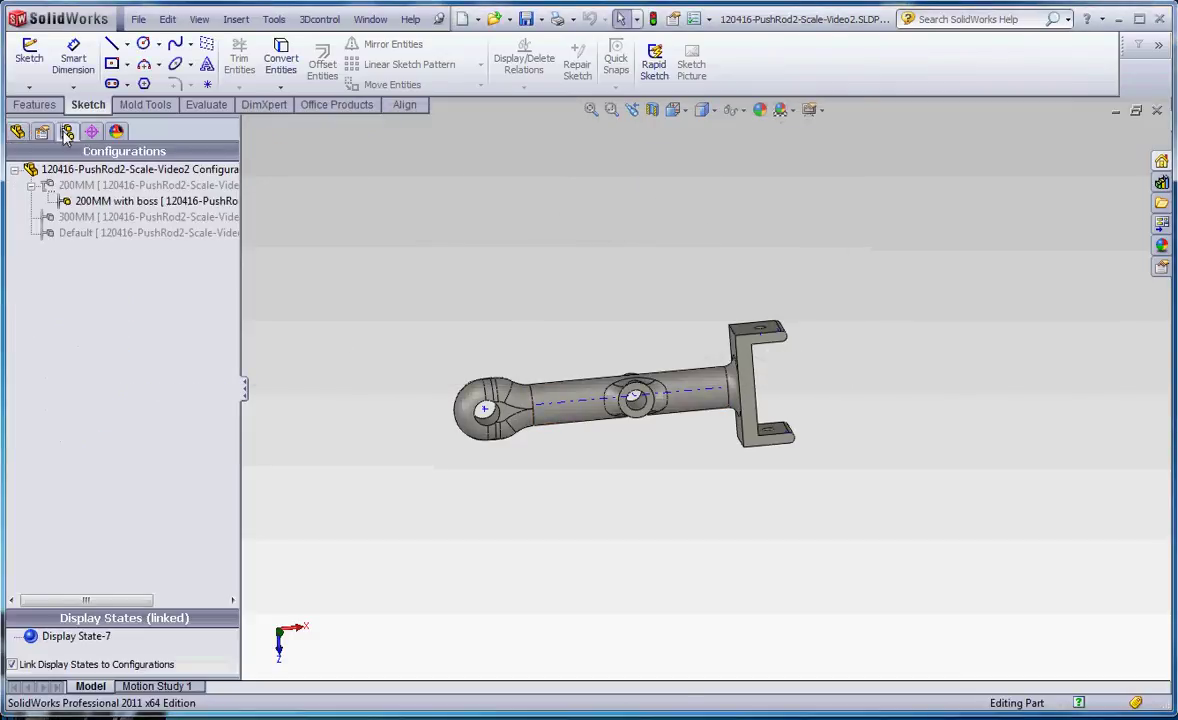
pyautogui.doubleClick(90, 186)
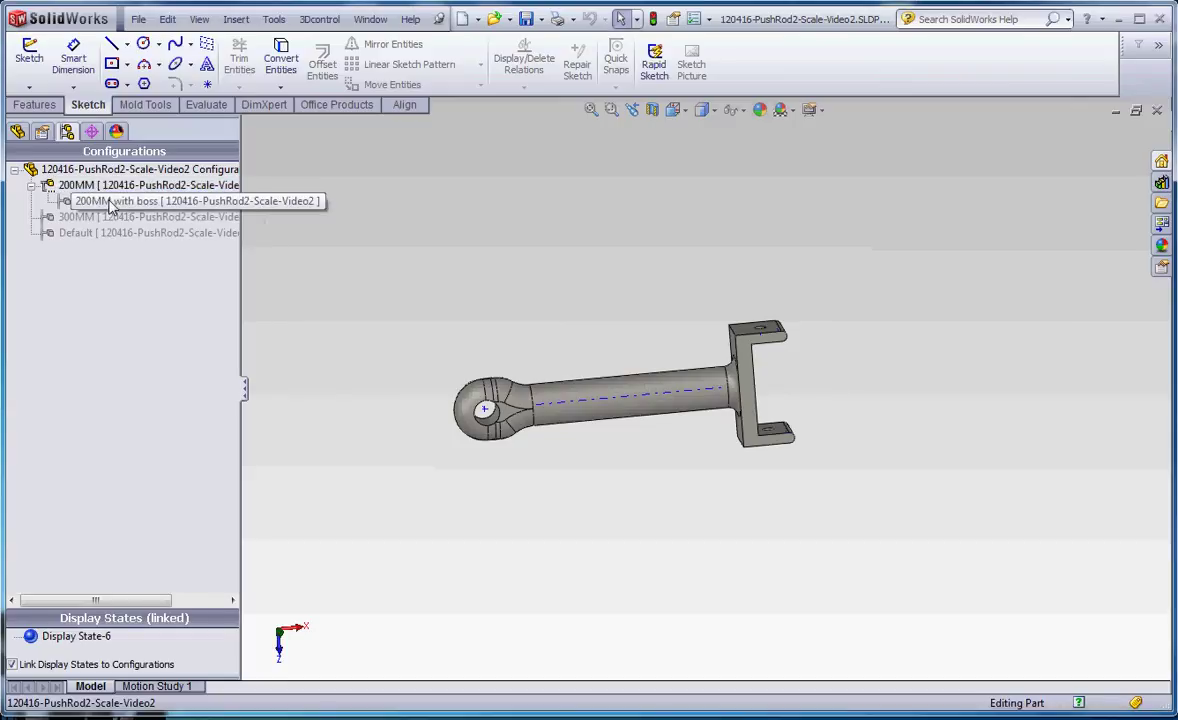
pyautogui.doubleClick(112, 202)
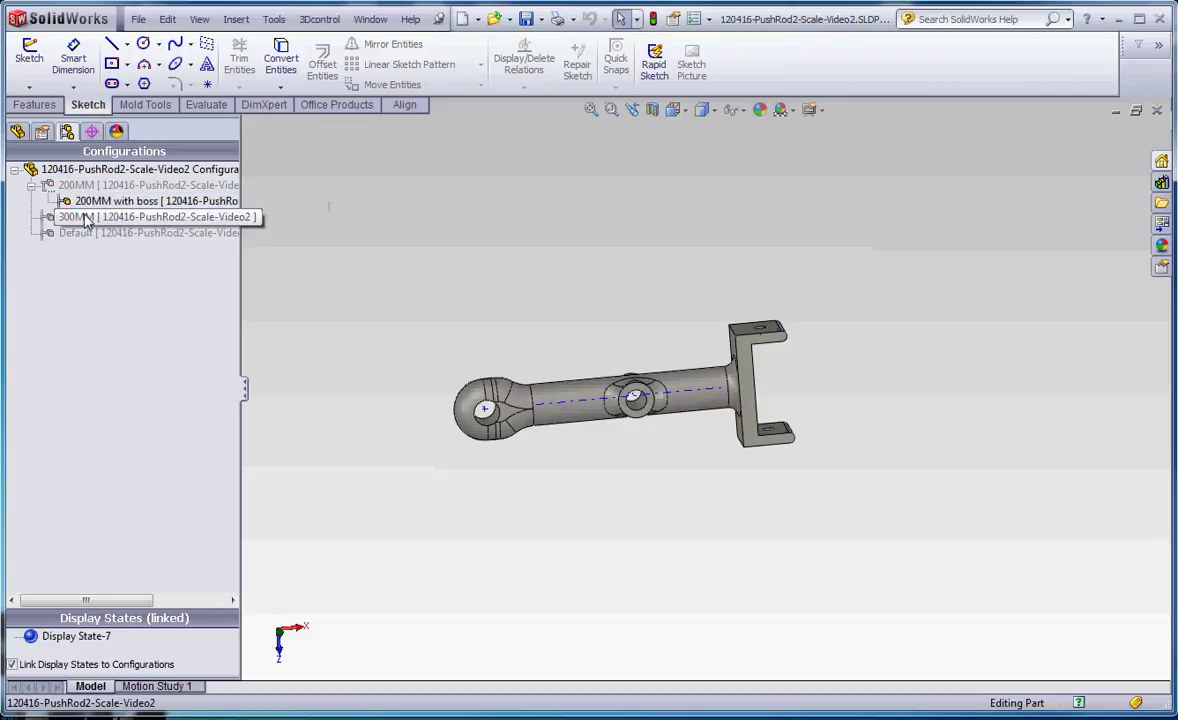
pyautogui.doubleClick(80, 217)
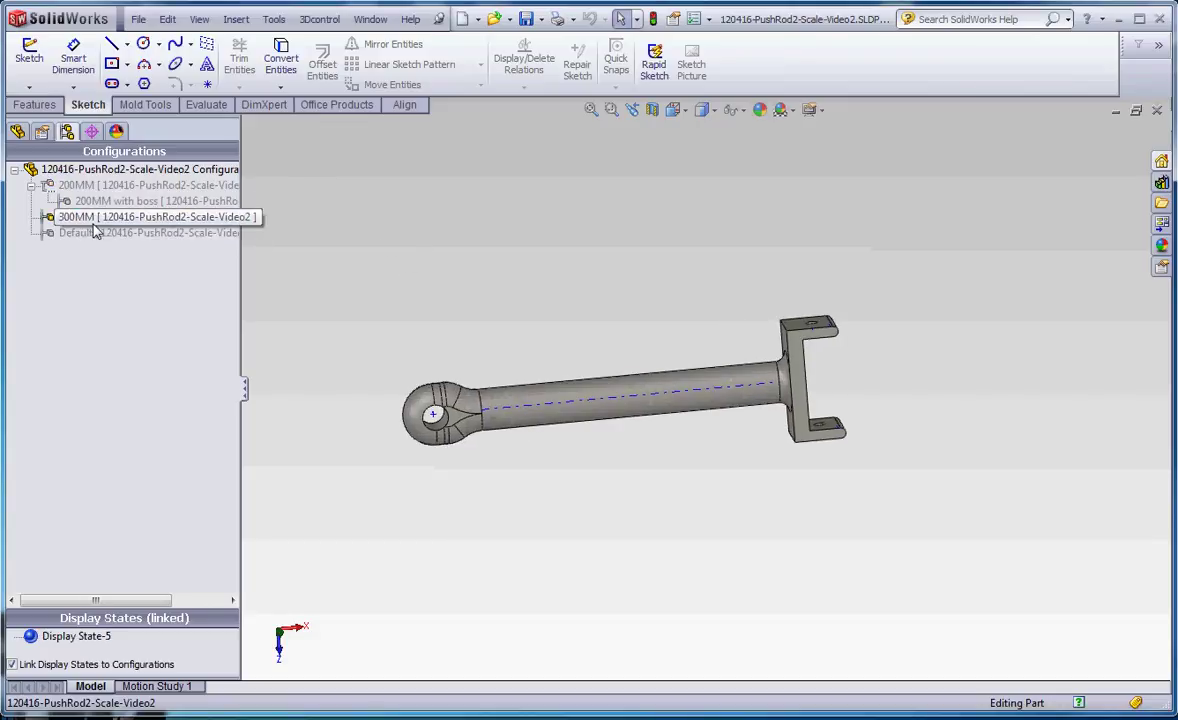
pyautogui.rightClick(91, 221)
# Derive a '300MM with boss' configuration from 300MM, described '300MM WITH BOSS'.
pyautogui.click(200, 232)
pyautogui.write('300MM with boss')
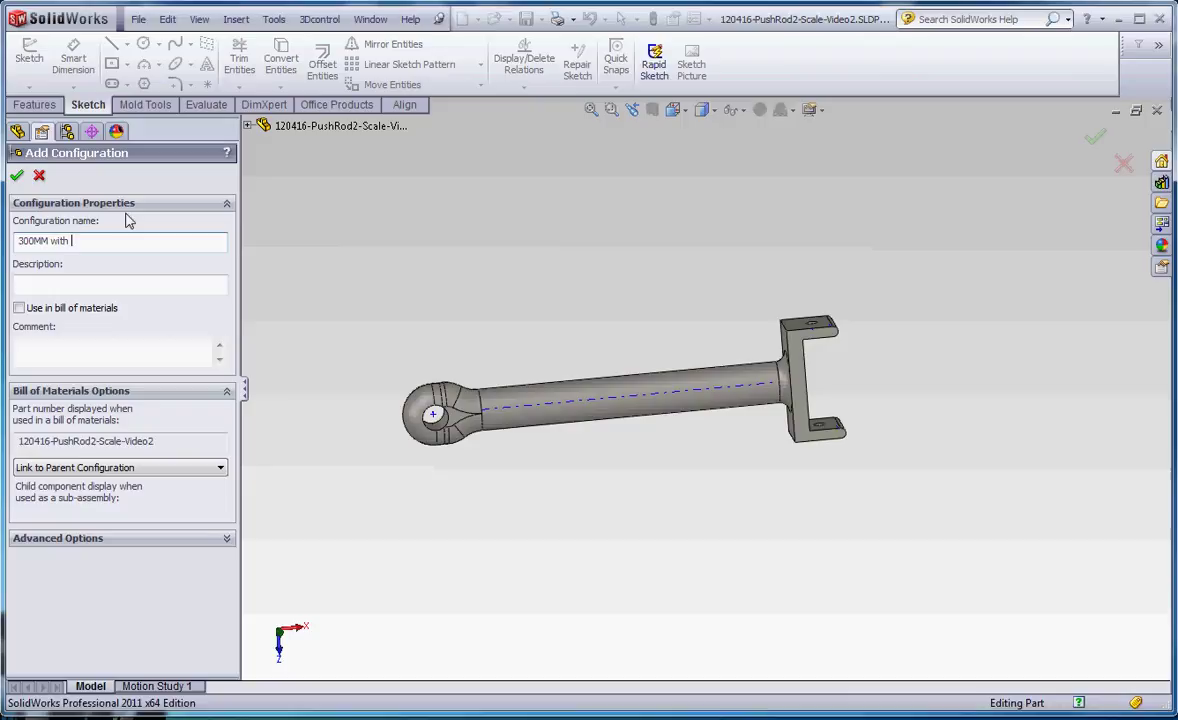
pyautogui.click(79, 288)
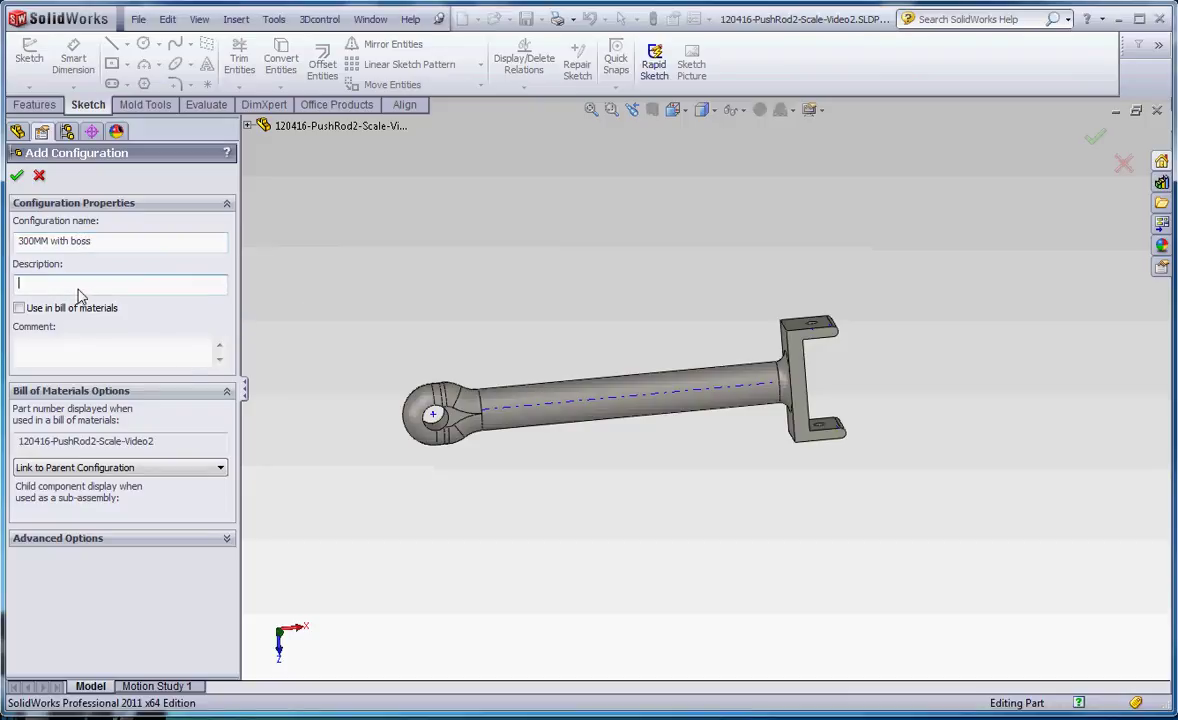
pyautogui.write('300MM WITH BOSS')
pyautogui.click(17, 175)
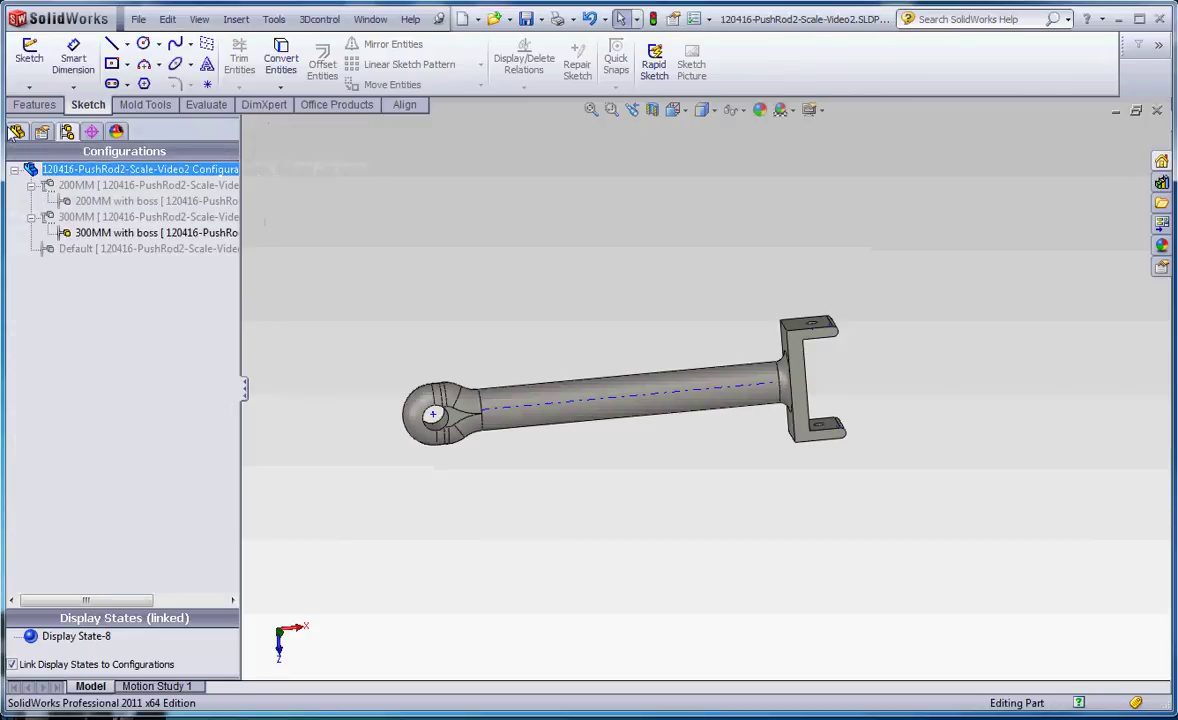
# Unsuppress Mid Hole Boss, Mid Hole and Mid Hole Fillet in the 300MM with boss configuration.
pyautogui.click(17, 131)
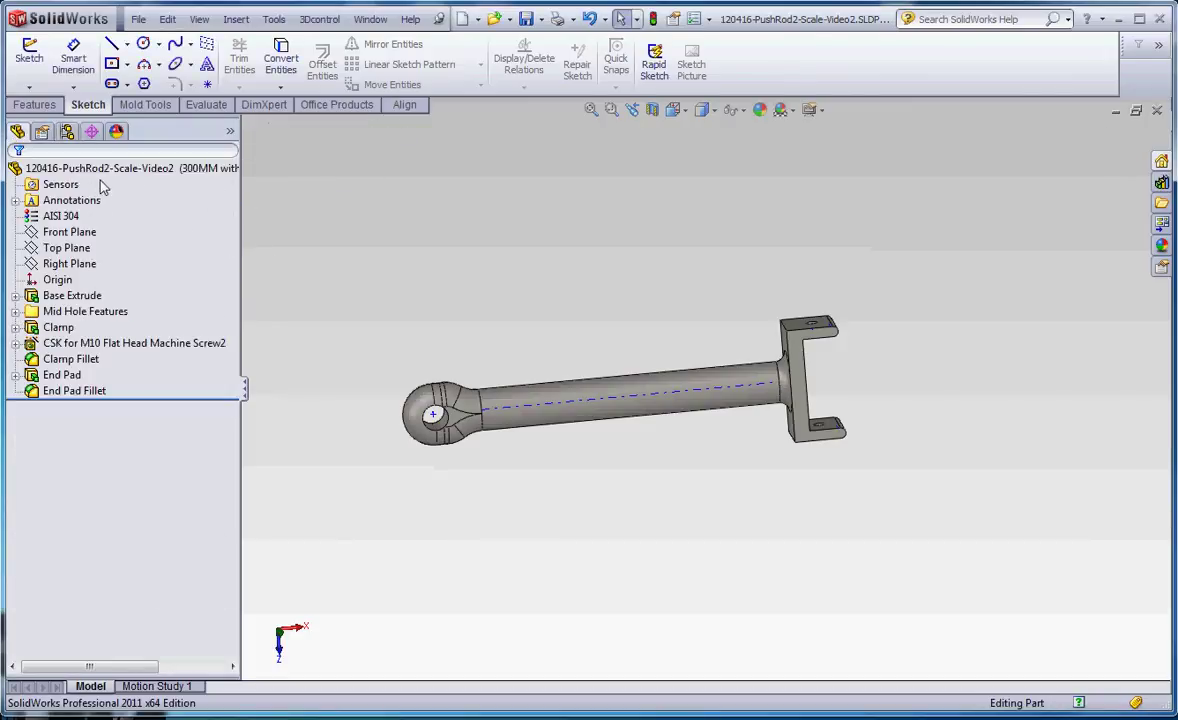
pyautogui.click(66, 131)
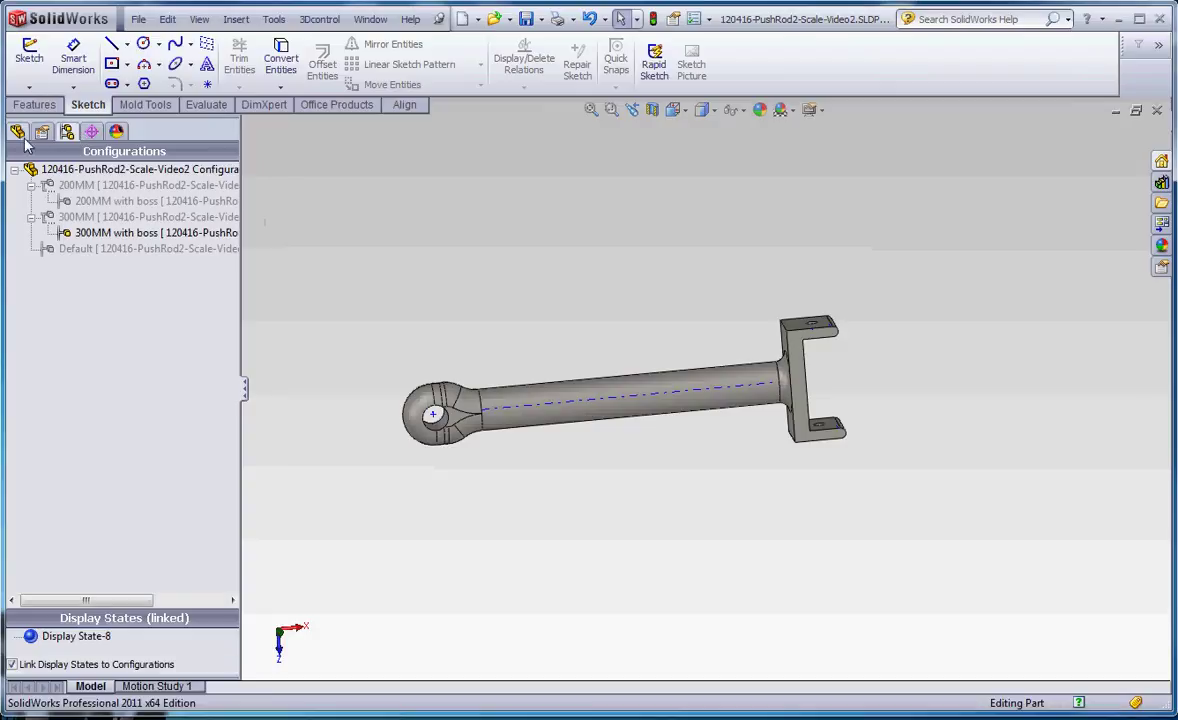
pyautogui.click(18, 131)
pyautogui.click(15, 311)
pyautogui.click(90, 328)
pyautogui.click(90, 343)
pyautogui.click(95, 359)
pyautogui.keyDown('ctrl'); pyautogui.click(90, 343); pyautogui.keyUp('ctrl')
pyautogui.keyDown('ctrl'); pyautogui.click(90, 328); pyautogui.keyUp('ctrl')
pyautogui.rightClick(88, 328)
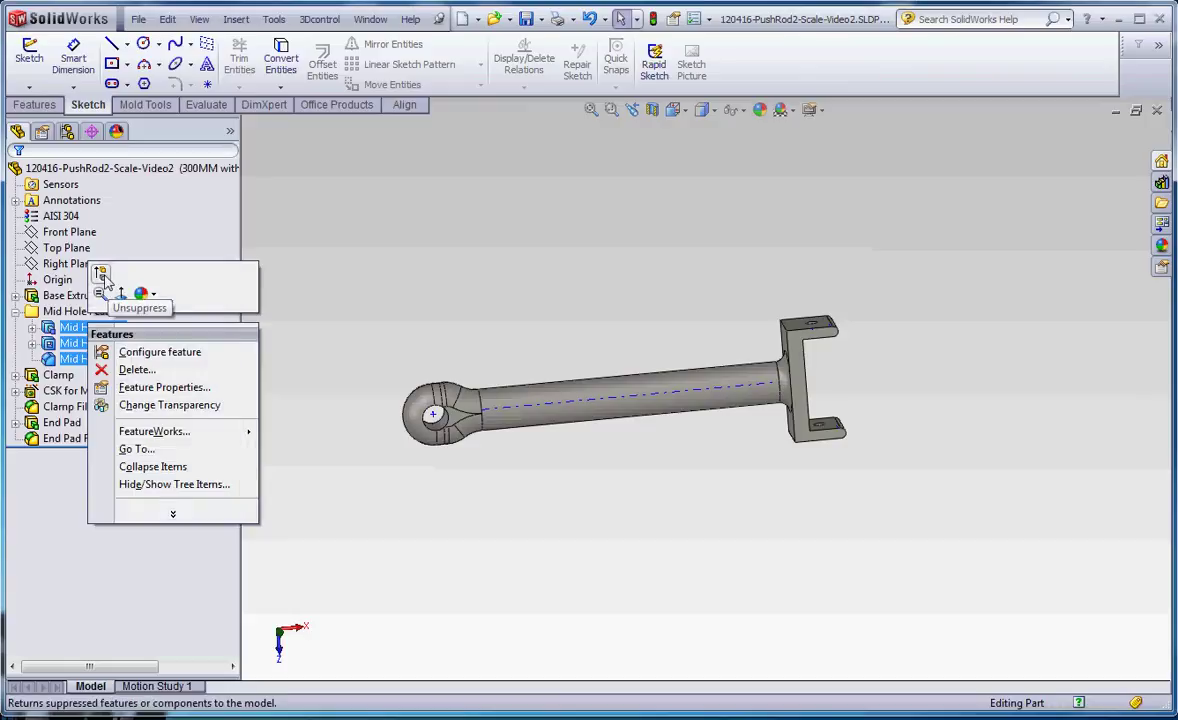
pyautogui.click(107, 281)
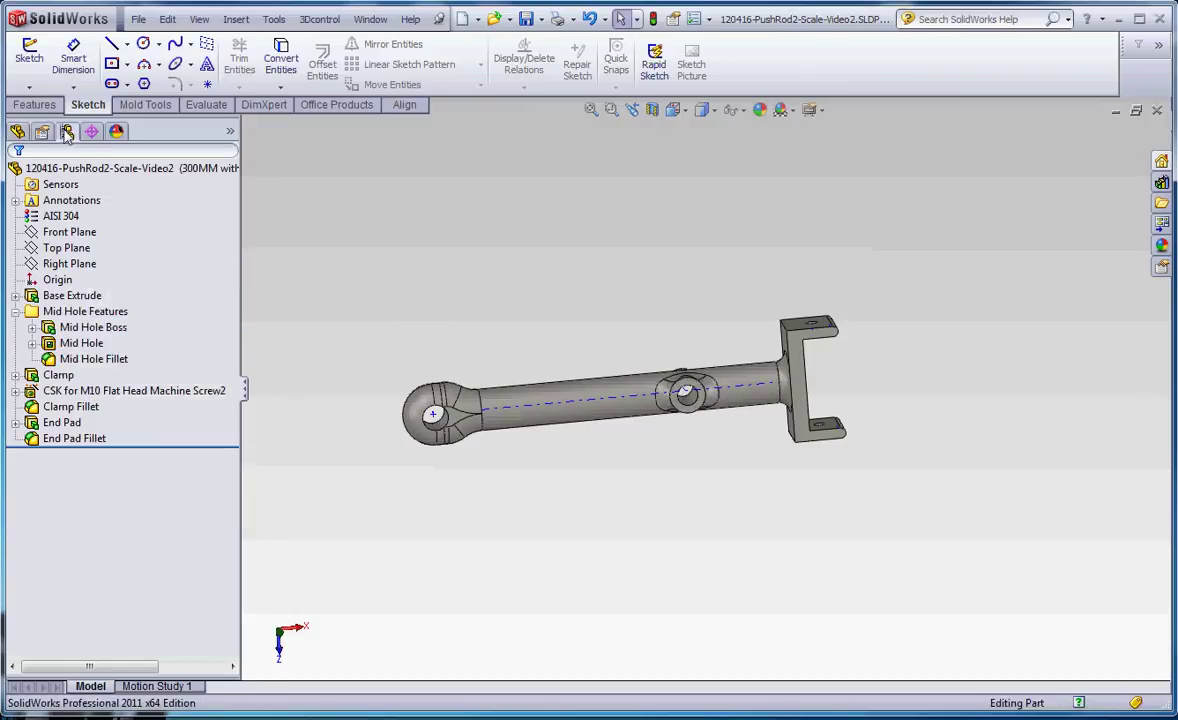
# Activate 300MM, 300MM with boss and 200MM with boss in turn, ending on plain 200MM.
pyautogui.click(67, 131)
pyautogui.doubleClick(108, 220)
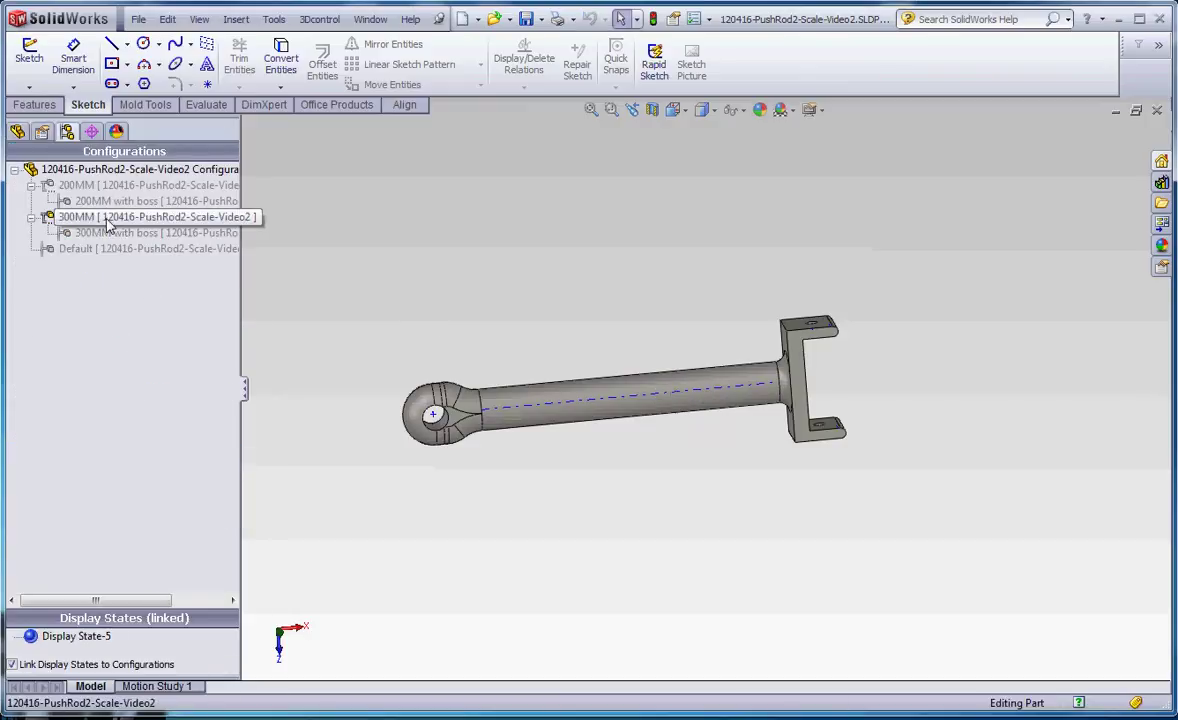
pyautogui.doubleClick(110, 233)
pyautogui.doubleClick(92, 201)
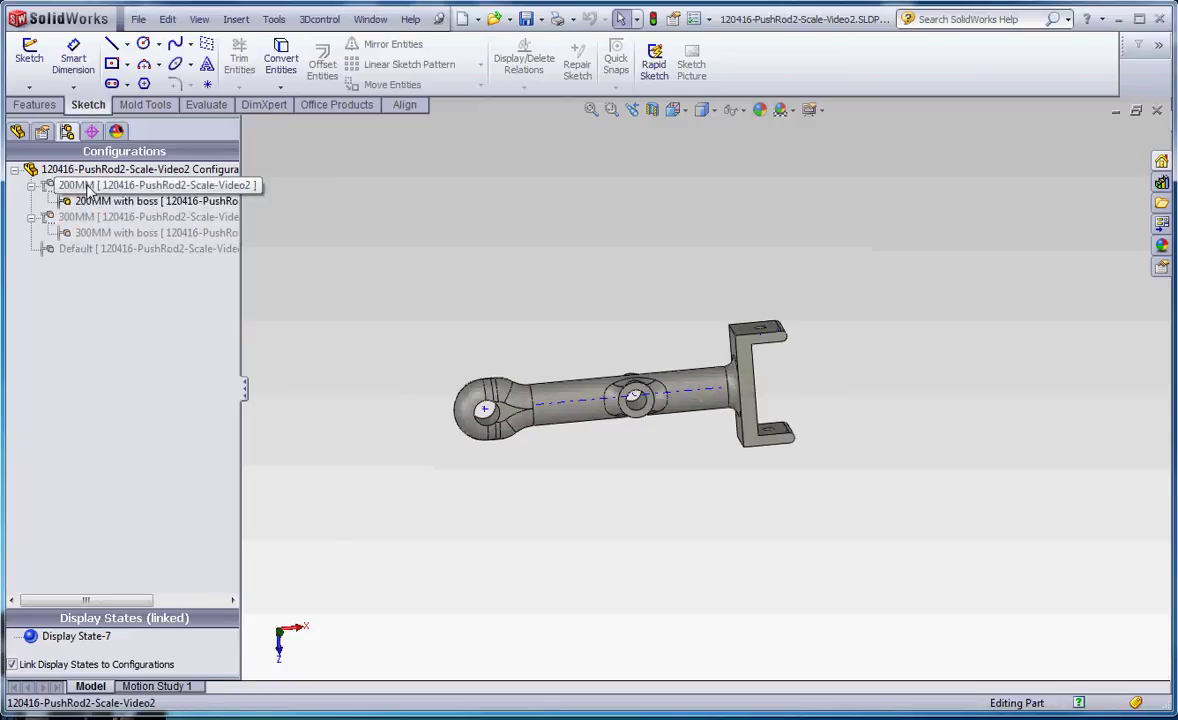
pyautogui.doubleClick(88, 187)
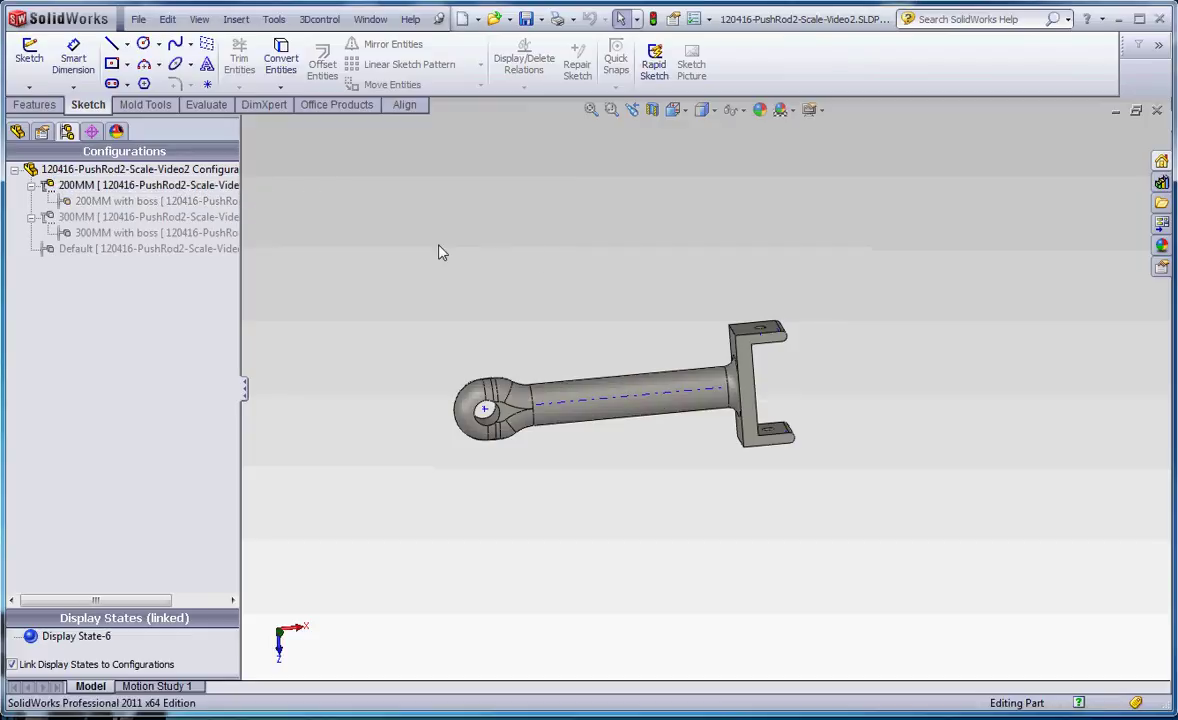